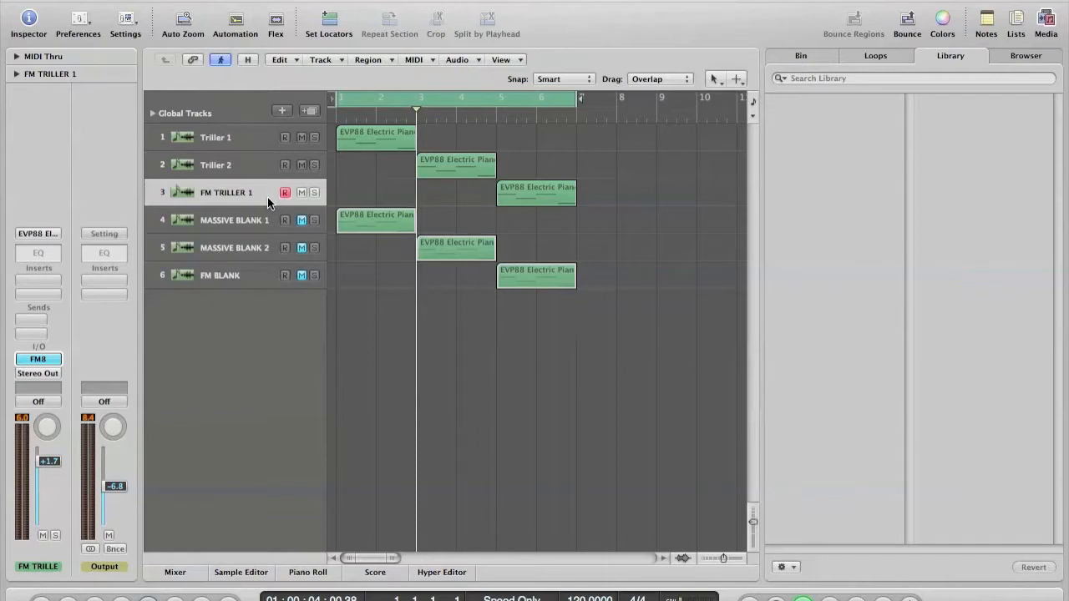
Show the on-screen typing keyboard and step through the Triller 1, Triller 2 and FM TRILLER 1 tracks
{"action": "left_click", "coordinate": [241, 139]}
{"action": "key", "text": "super+k"}
{"action": "left_click", "coordinate": [238, 167]}
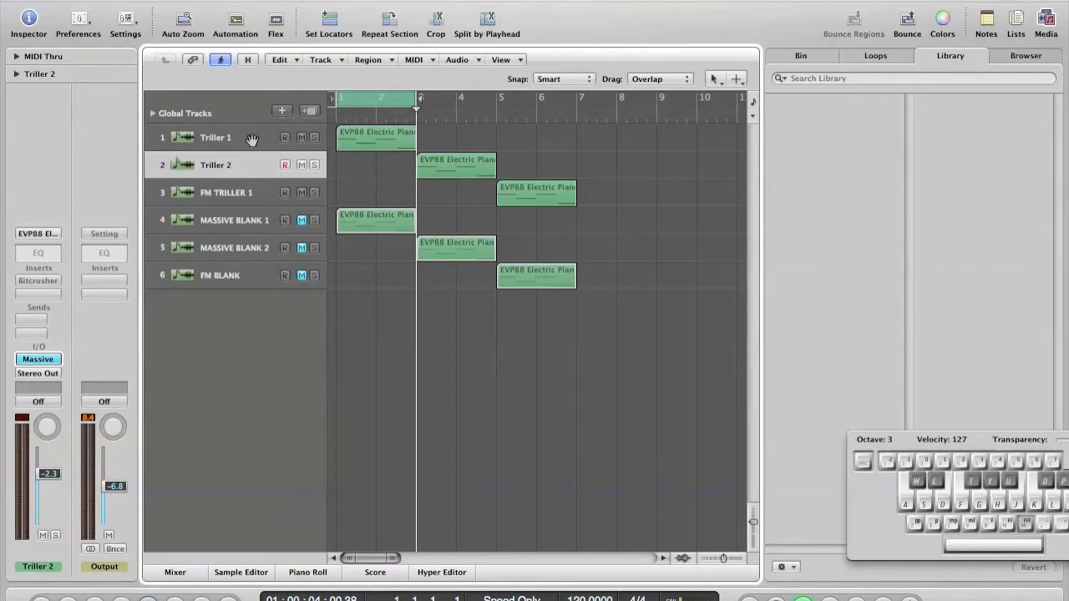
{"action": "left_click", "coordinate": [249, 194]}
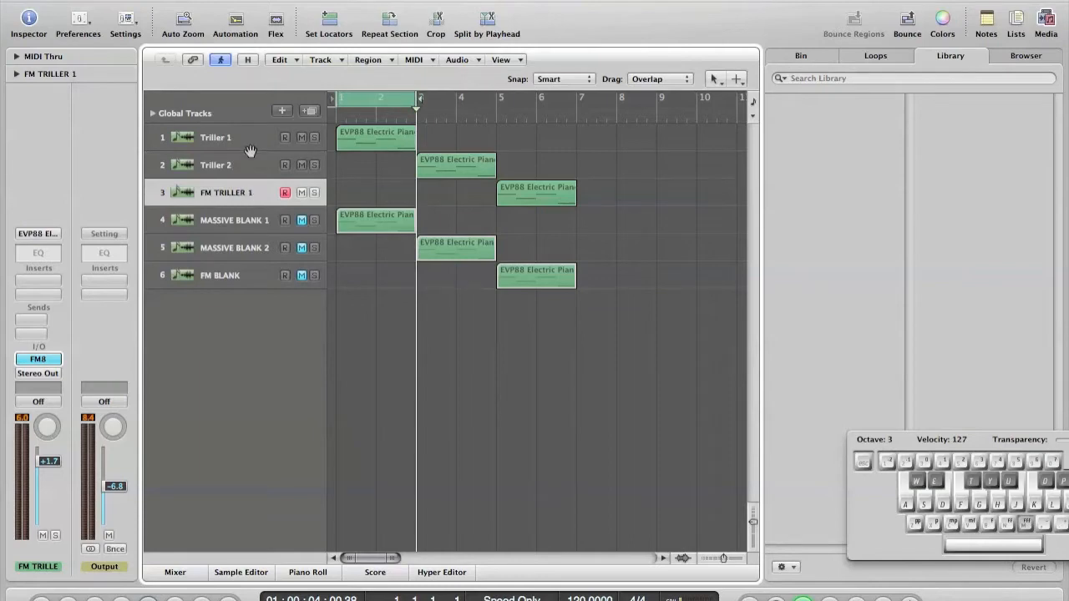
{"action": "left_click", "coordinate": [249, 140]}
{"action": "left_click", "coordinate": [250, 159]}
{"action": "left_click", "coordinate": [241, 186]}
Select the three regions on the triller tracks and set the cycle range to span them
{"action": "left_click_drag", "start_coordinate": [617, 157], "coordinate": [388, 134]}
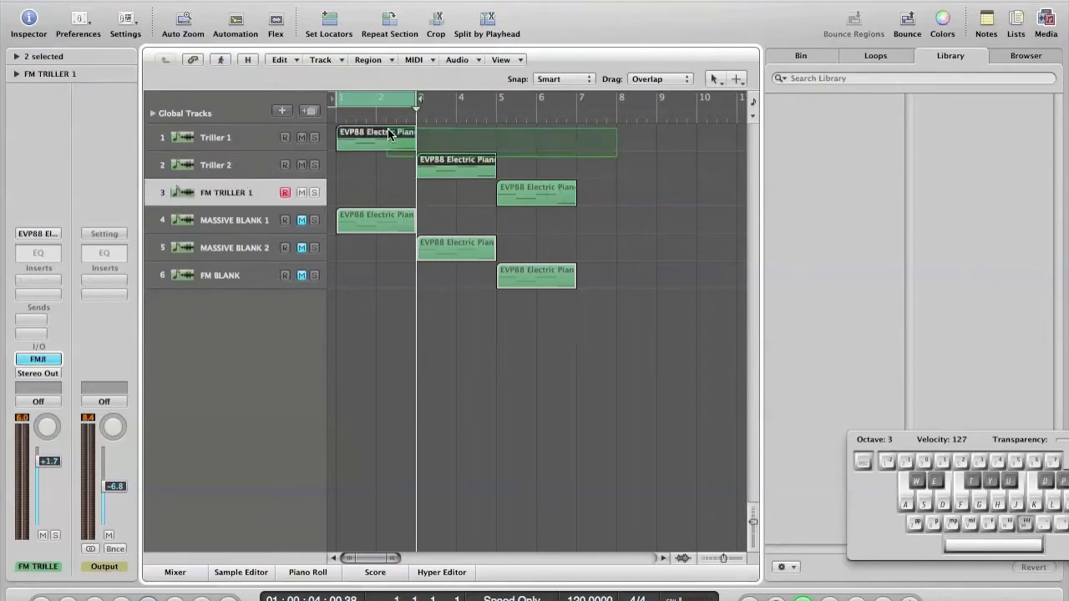
{"action": "left_click", "coordinate": [591, 204]}
{"action": "left_click_drag", "start_coordinate": [597, 197], "coordinate": [363, 112]}
{"action": "key", "text": "super+u"}
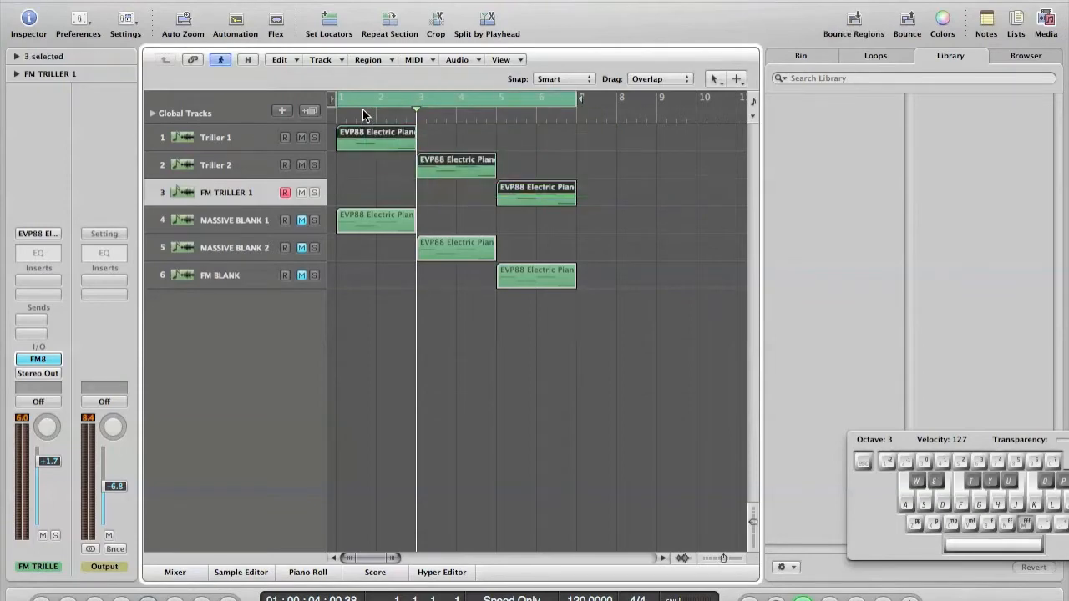
Play back the three triller regions at a raised volume, stopping after one pass
{"action": "key", "text": "space"}
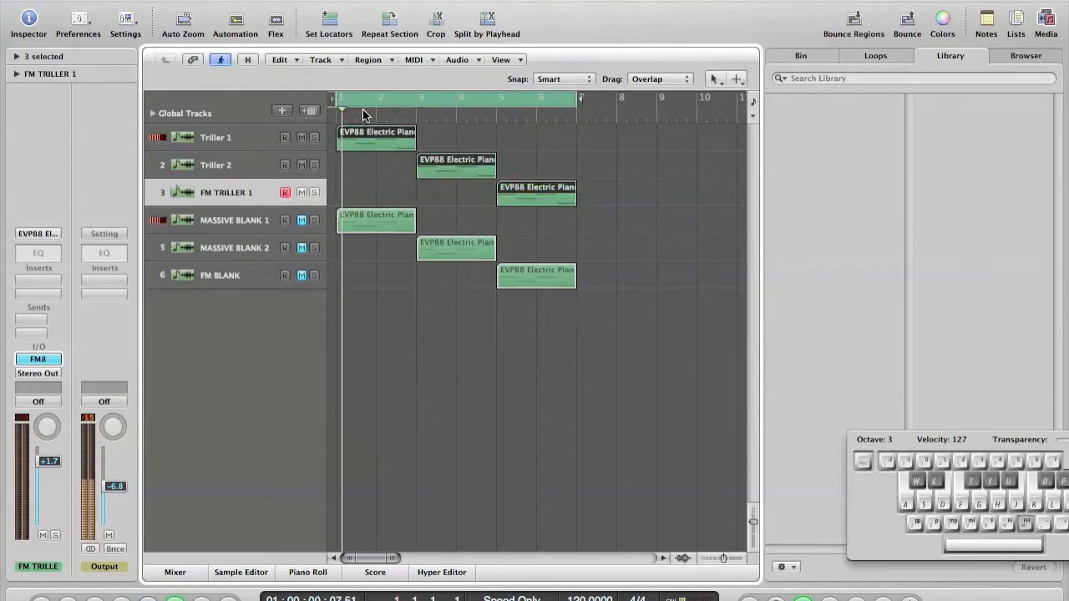
{"action": "key", "text": "XF86AudioRaiseVolume"}
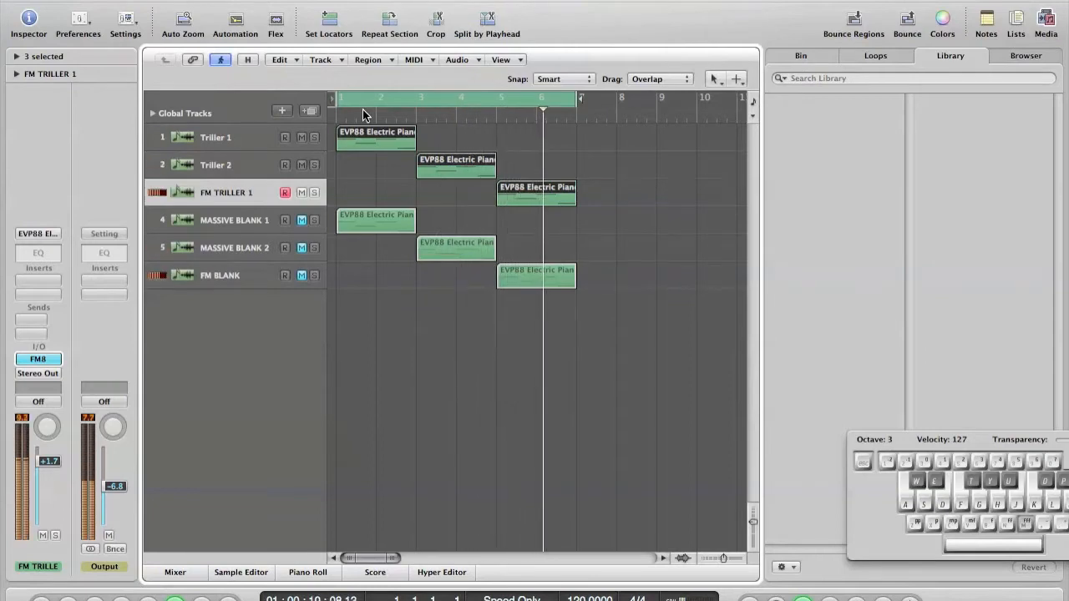
{"action": "key", "text": "space"}
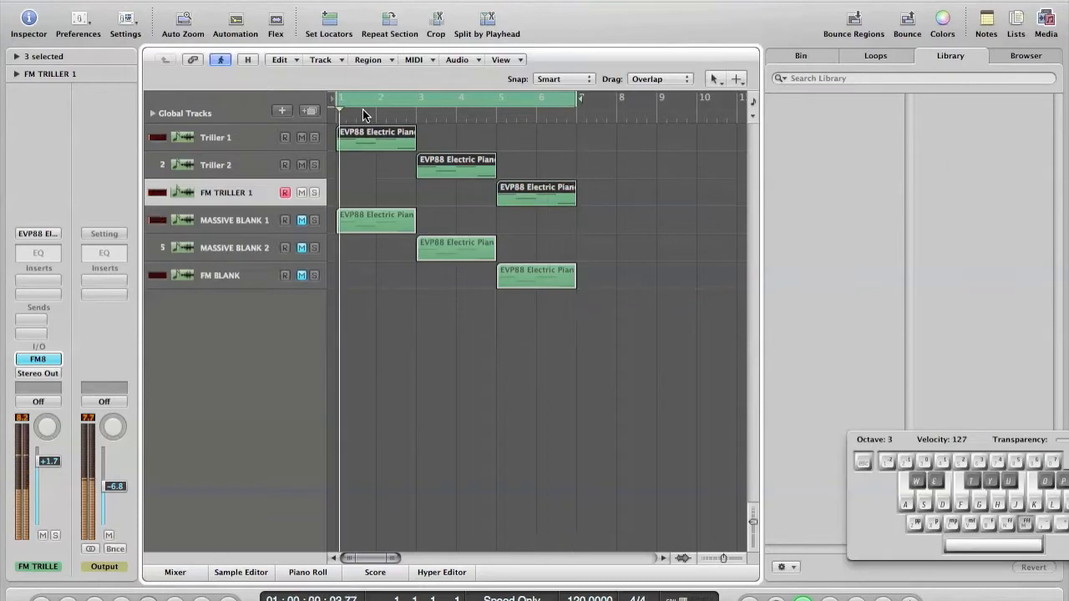
Unmute the MASSIVE BLANK 1, MASSIVE BLANK 2 and FM BLANK tracks
{"action": "left_click", "coordinate": [250, 139]}
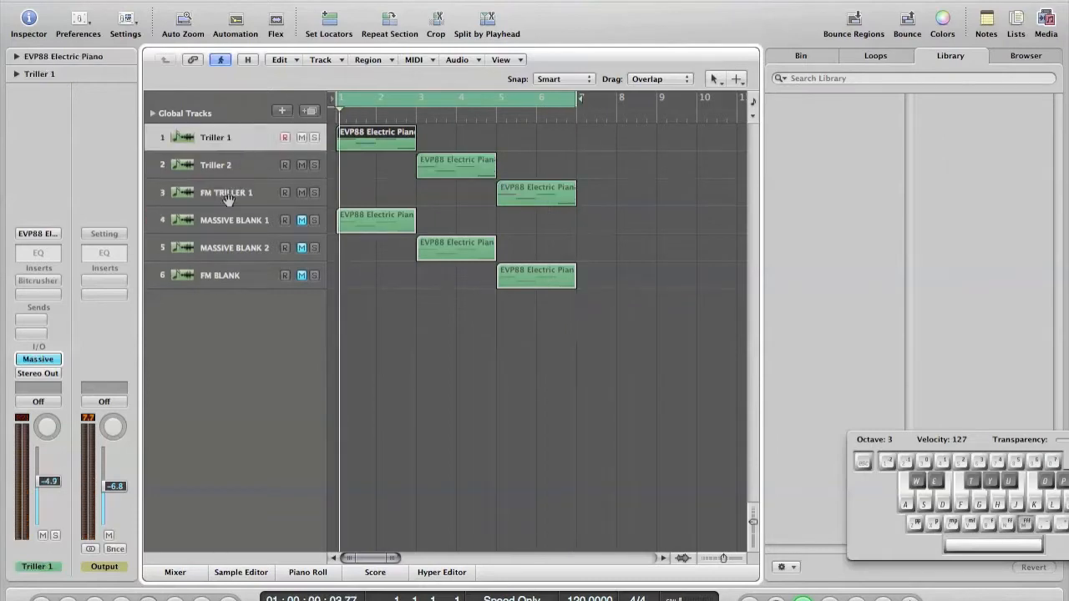
{"action": "left_click", "coordinate": [223, 220]}
{"action": "left_click", "coordinate": [300, 219]}
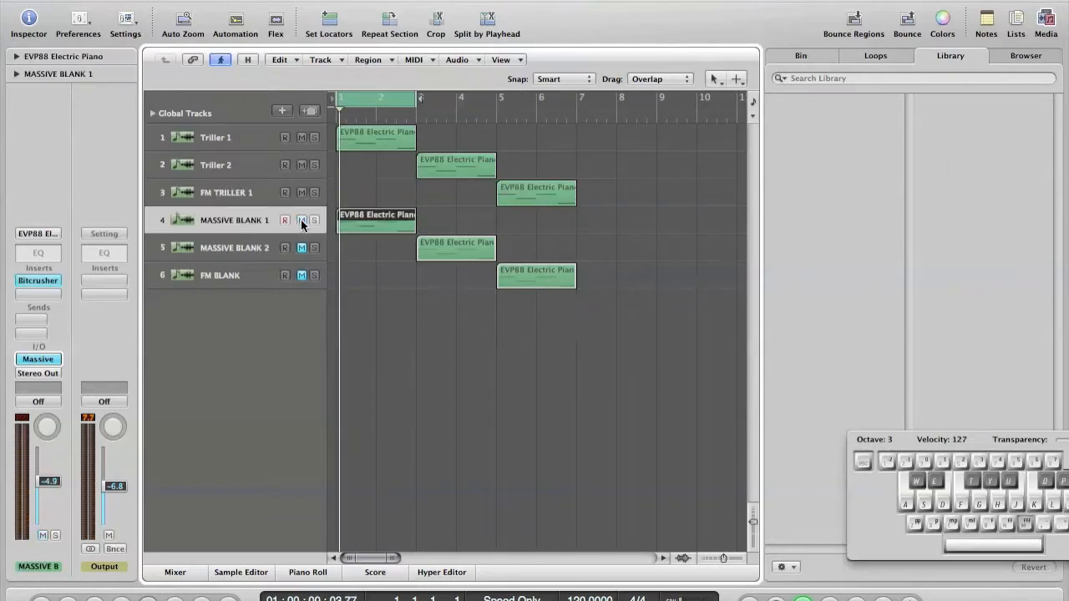
{"action": "left_click", "coordinate": [300, 247]}
{"action": "left_click", "coordinate": [302, 280]}
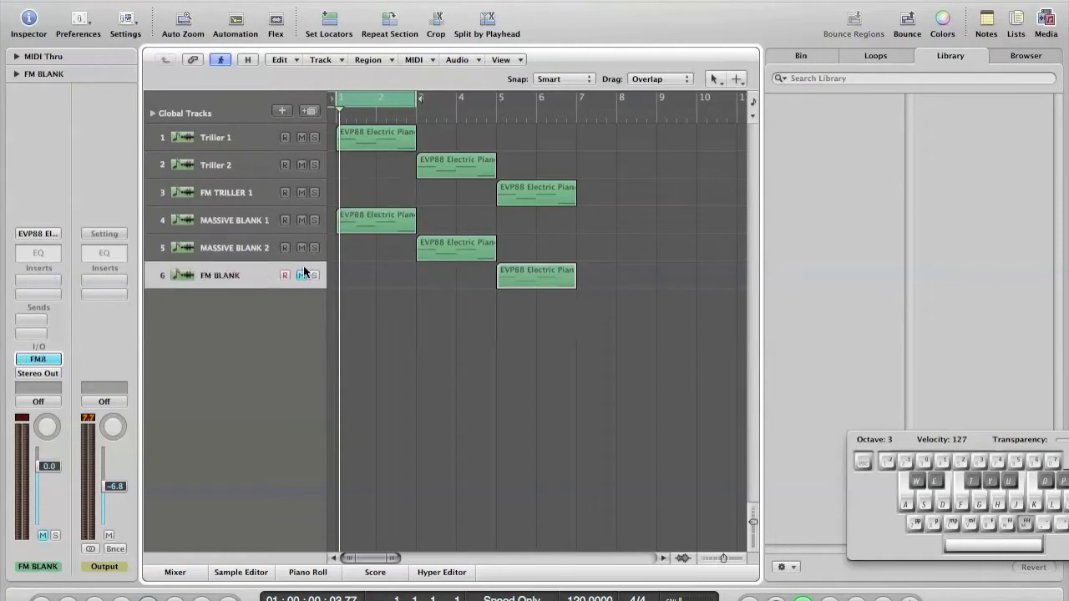
{"action": "left_click", "coordinate": [301, 276]}
Mute the FM TRILLER 1, Triller 2 and Triller 1 tracks
{"action": "left_click", "coordinate": [302, 192]}
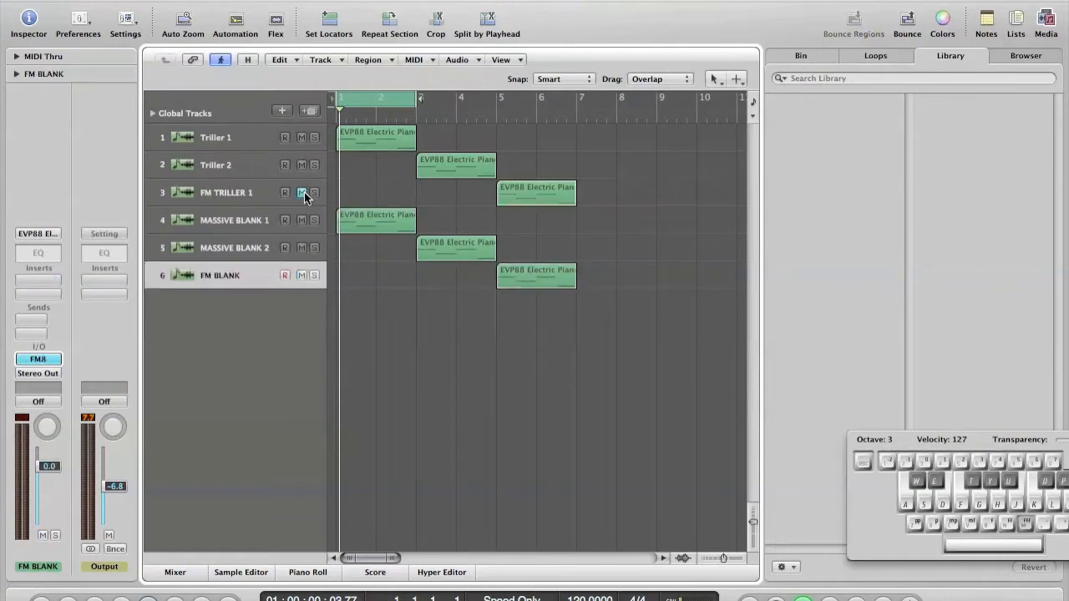
{"action": "left_click", "coordinate": [302, 164]}
{"action": "left_click", "coordinate": [302, 137]}
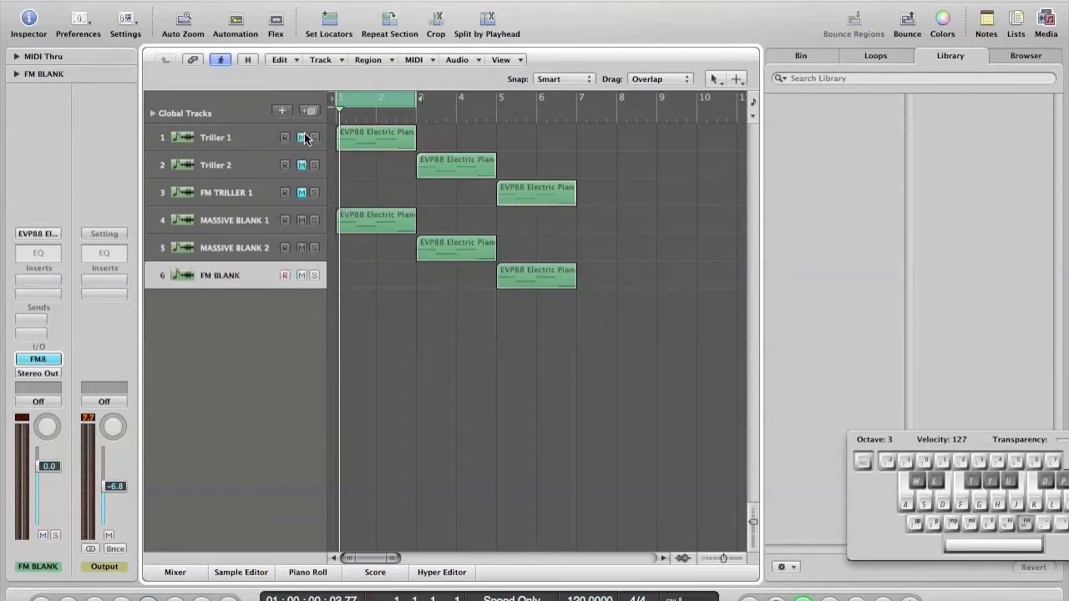
Bypass the Bitcrusher insert on the MASSIVE BLANK 1 track and check the other two blank tracks
{"action": "left_click", "coordinate": [238, 220]}
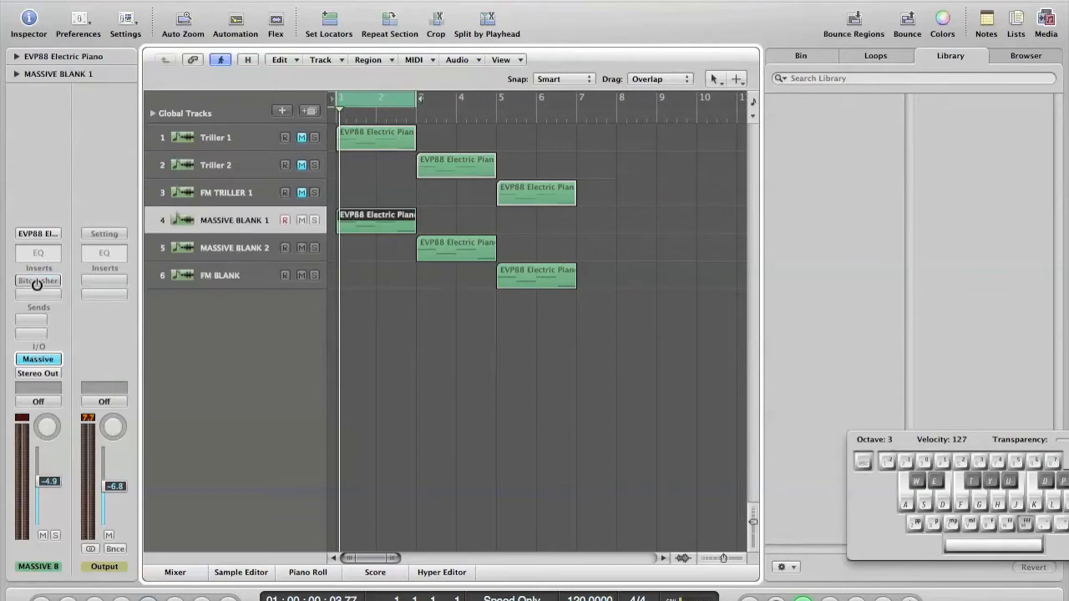
{"action": "left_click", "coordinate": [250, 248]}
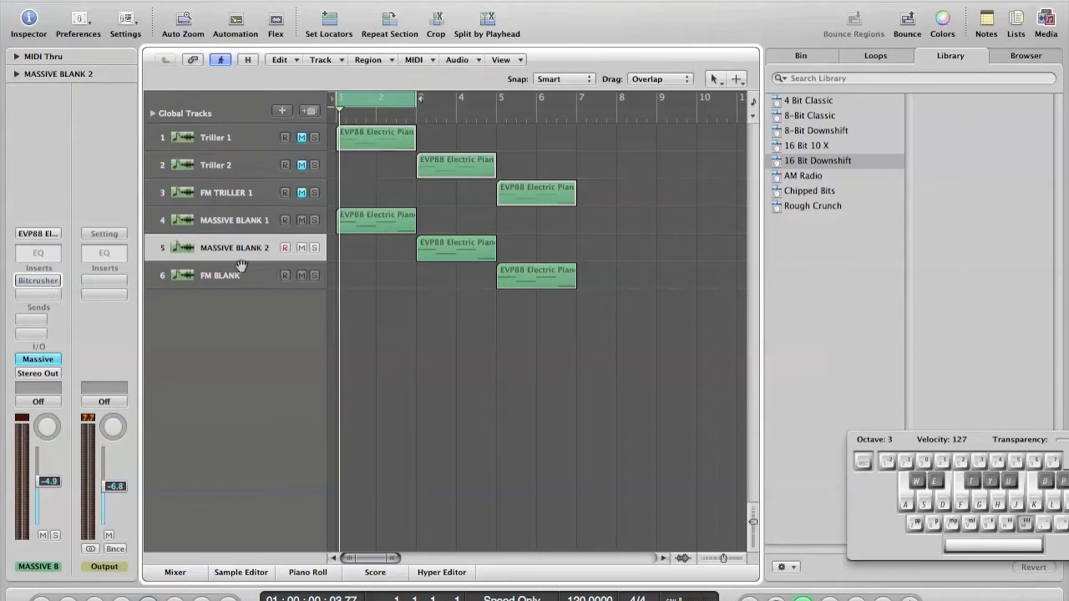
{"action": "left_click", "coordinate": [239, 272]}
{"action": "left_click", "coordinate": [240, 221]}
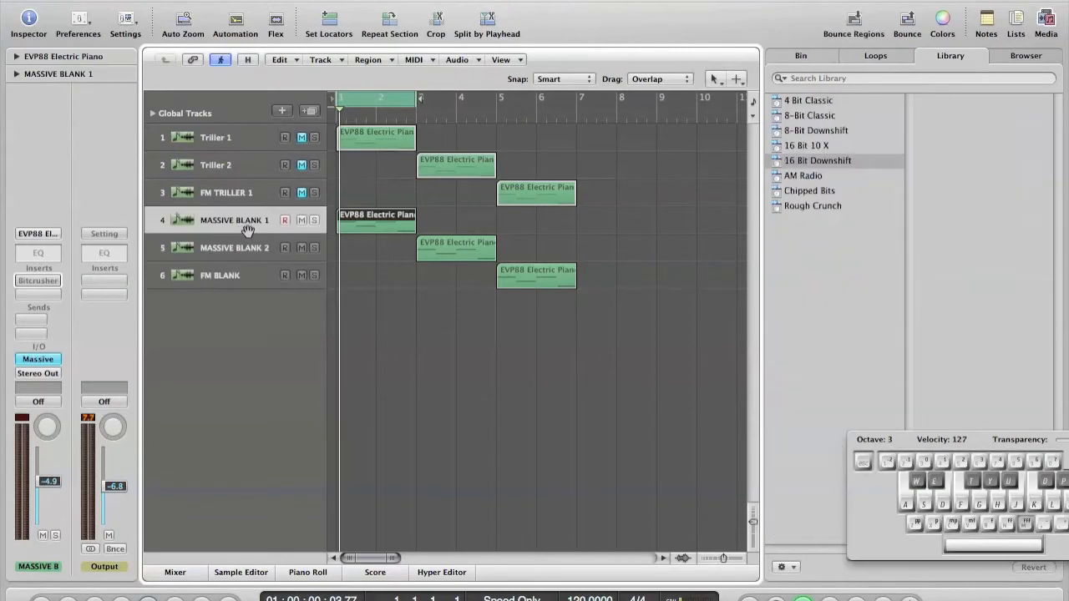
Open the Massive synth on the MASSIVE BLANK 1 track and reset it to a new empty sound
{"action": "left_click", "coordinate": [38, 359]}
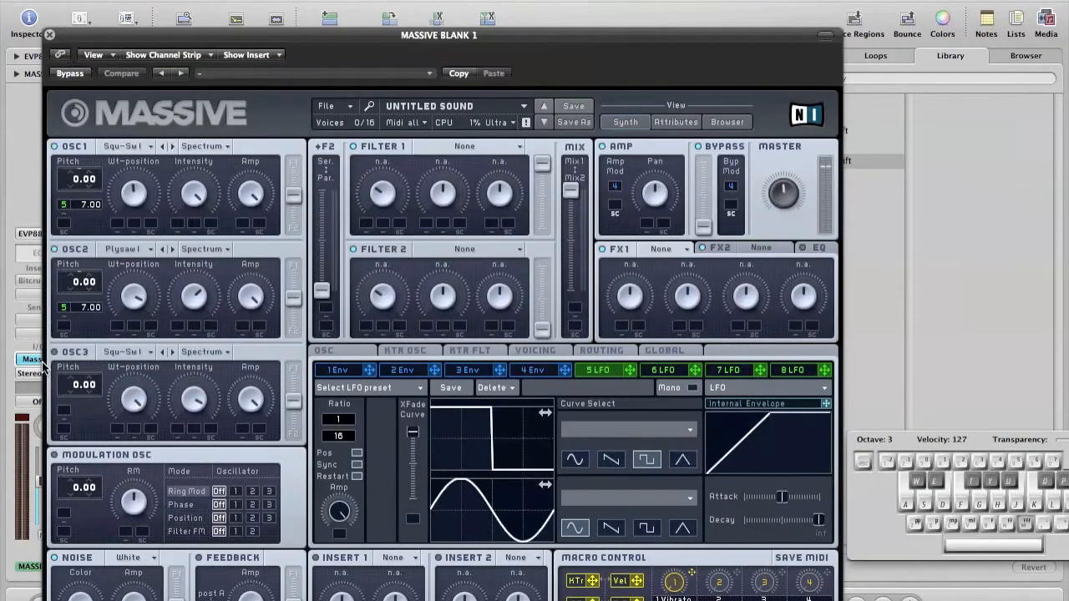
{"action": "left_click", "coordinate": [350, 109]}
{"action": "left_click", "coordinate": [345, 107]}
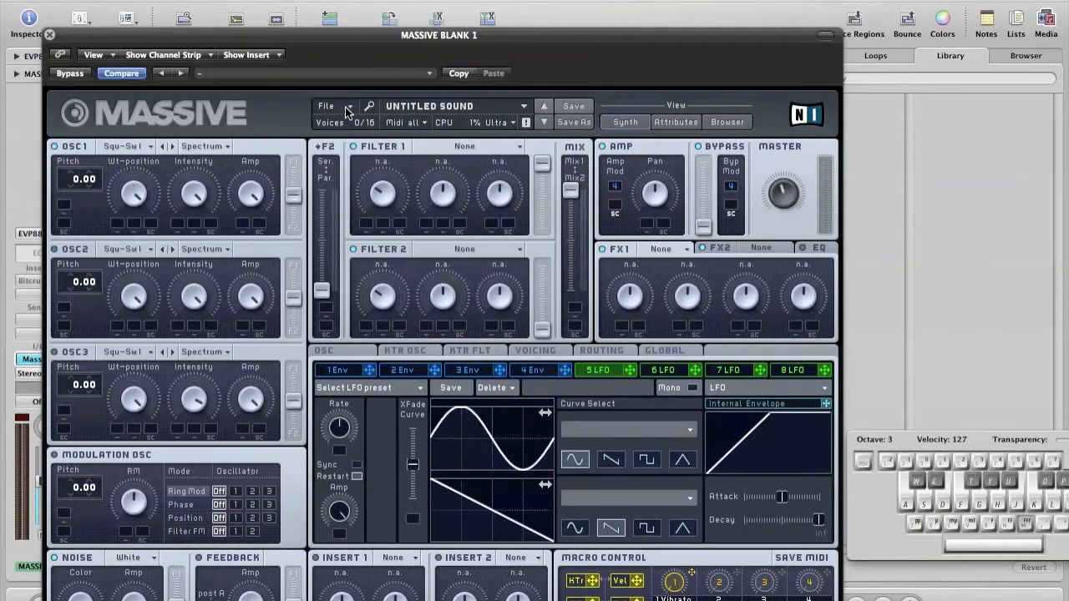
{"action": "left_click_drag", "start_coordinate": [456, 33], "coordinate": [456, 0]}
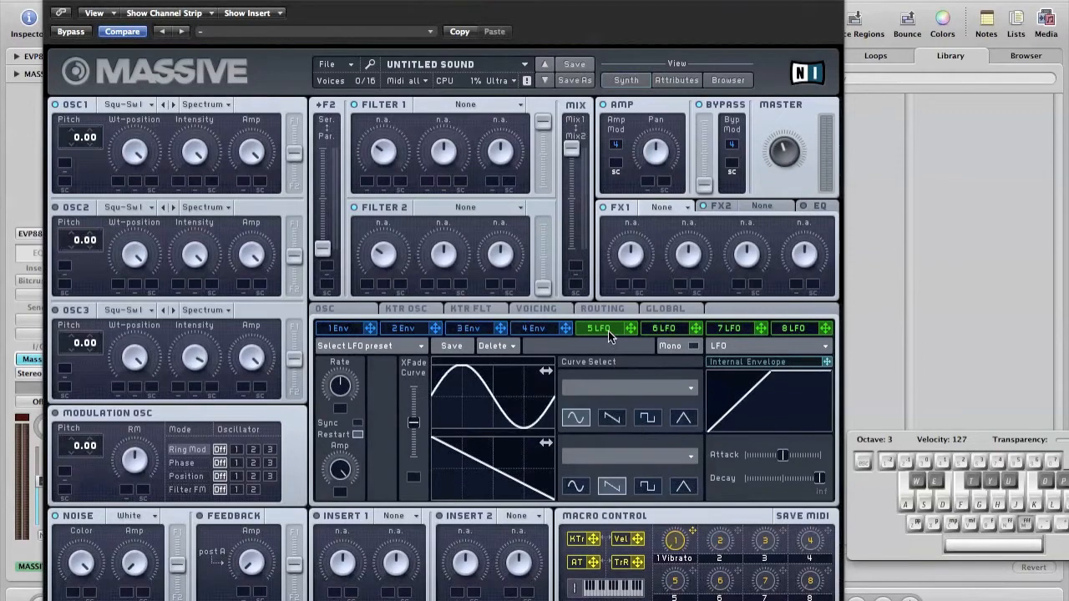
Modulate OSC1's pitch by 7.00 with LFO 5 as a square wave synced at 1/16, and play test notes
{"action": "left_click", "coordinate": [648, 418]}
{"action": "left_click_drag", "start_coordinate": [414, 423], "coordinate": [414, 387]}
{"action": "mouse_move", "coordinate": [634, 328]}
{"action": "left_mouse_down"}
{"action": "mouse_move", "coordinate": [434, 280]}
{"action": "mouse_move", "coordinate": [120, 163]}
{"action": "mouse_move", "coordinate": [68, 165]}
{"action": "left_mouse_up"}
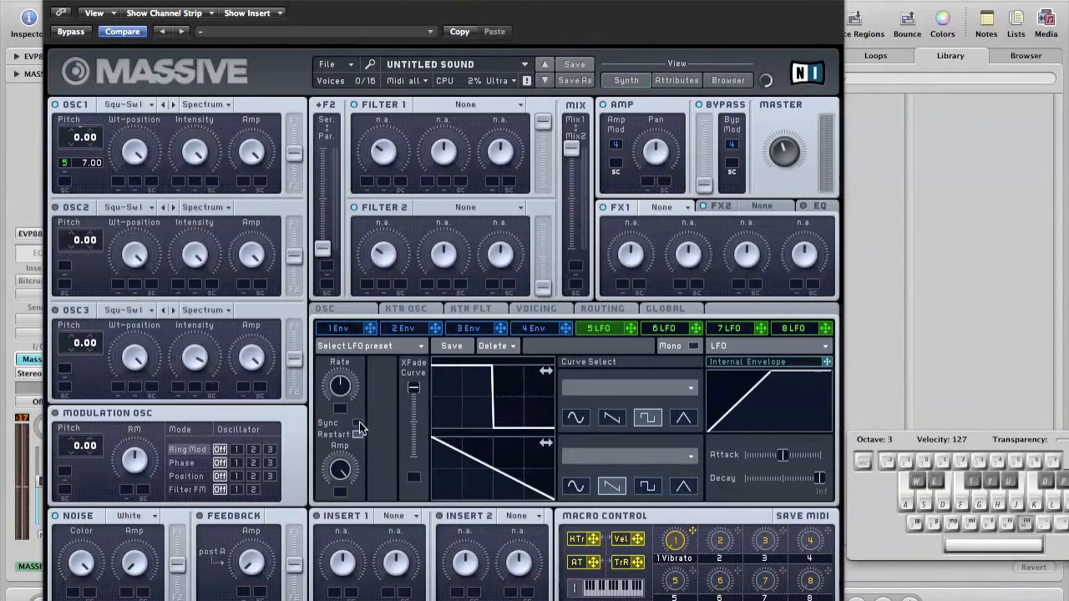
{"action": "left_click", "coordinate": [358, 423]}
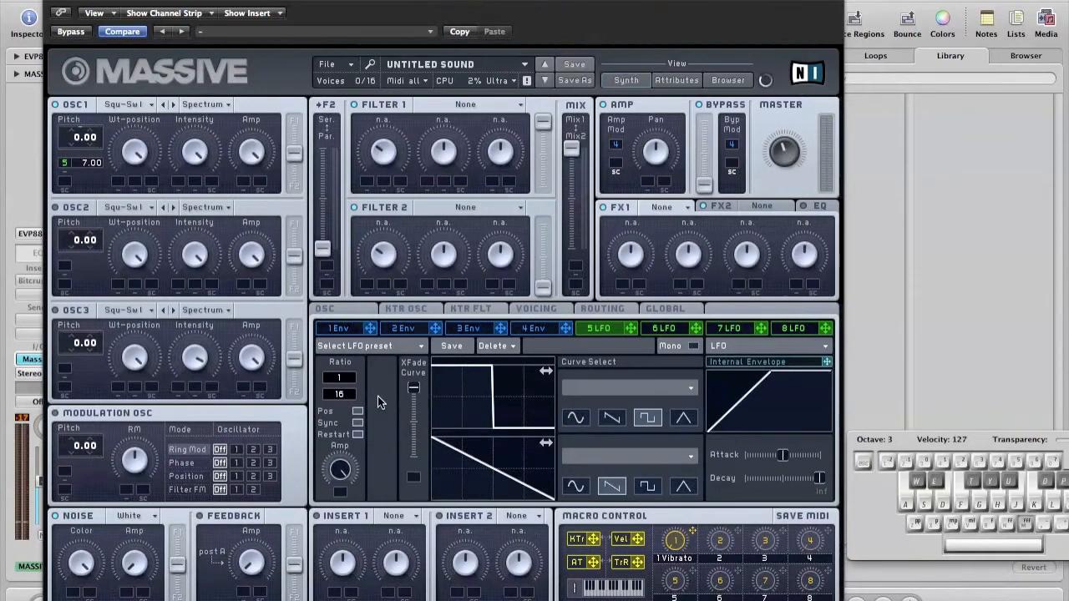
{"action": "key", "text": "s"}
{"action": "key", "text": "f"}
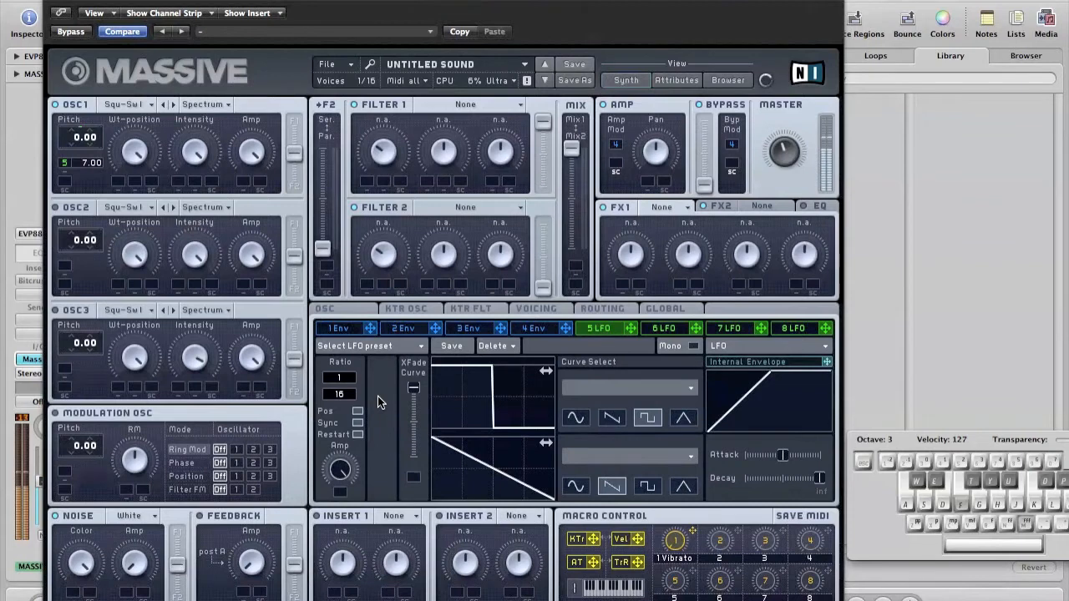
{"action": "key", "text": "a"}
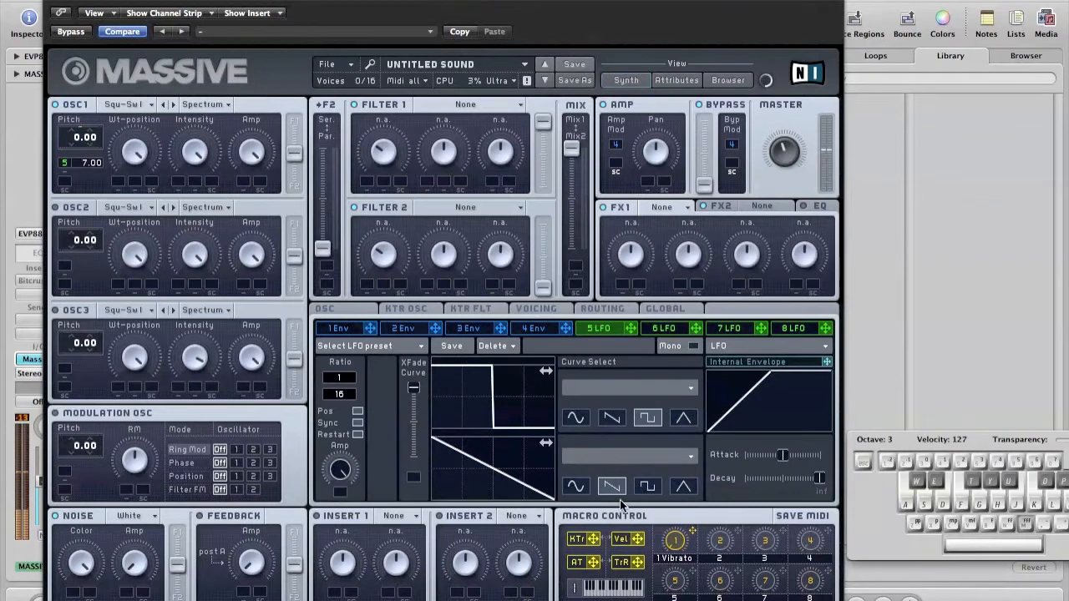
Set LFO 5's second curve to sine and audition the crossfade on the sine, returning it to the square
{"action": "left_click", "coordinate": [575, 487]}
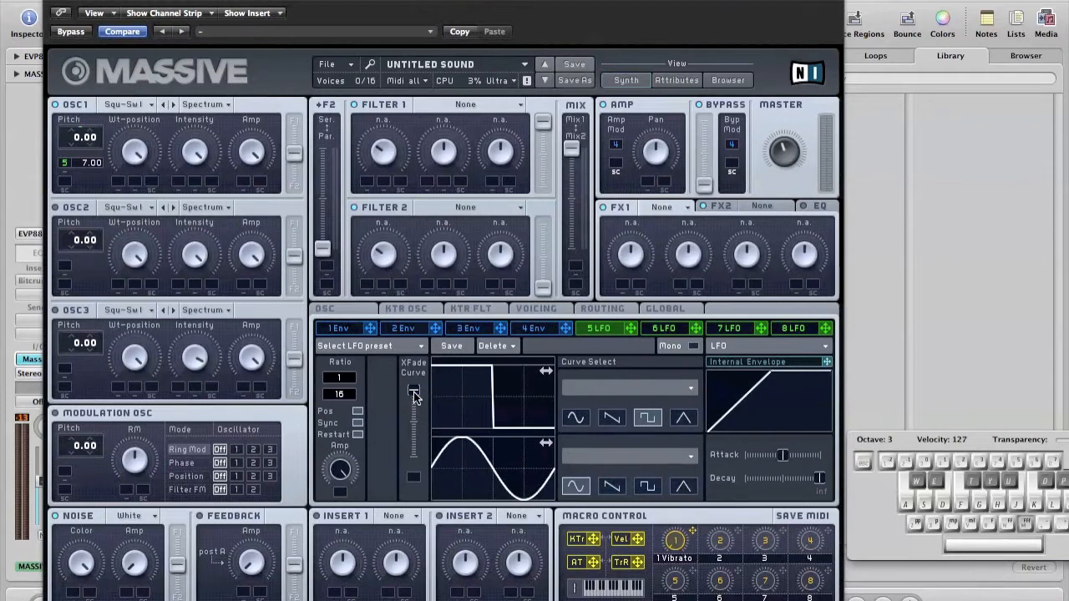
{"action": "key", "text": "s"}
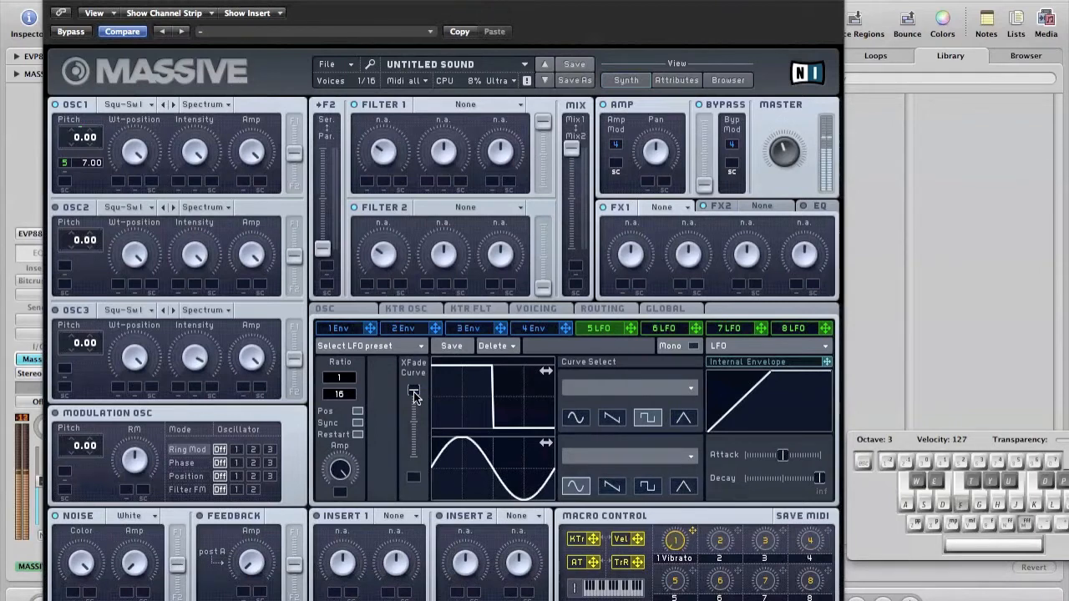
{"action": "left_click_drag", "start_coordinate": [415, 397], "coordinate": [415, 482]}
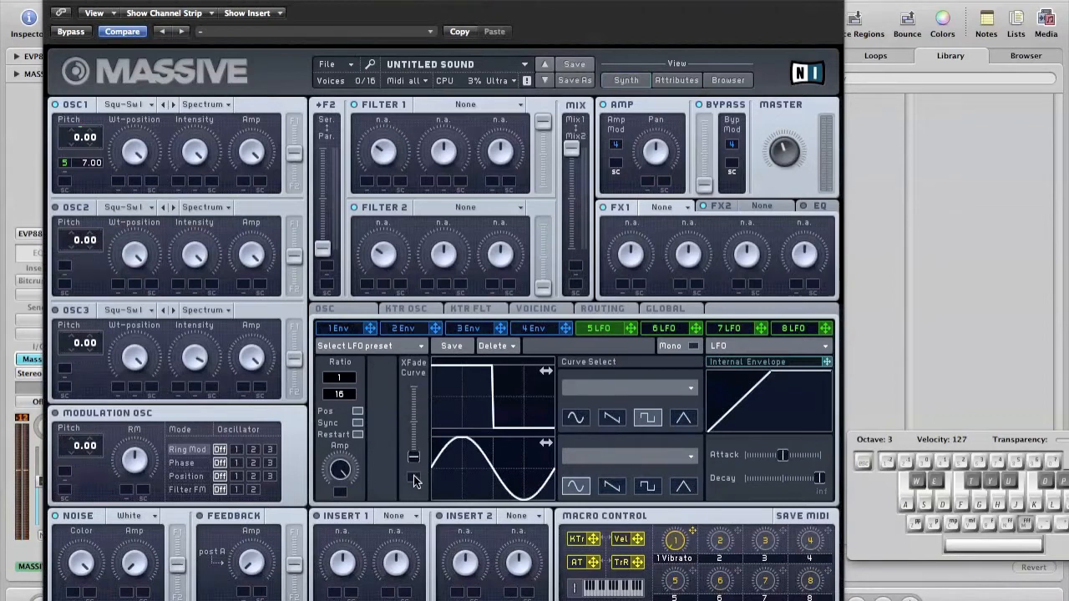
{"action": "key", "text": "s"}
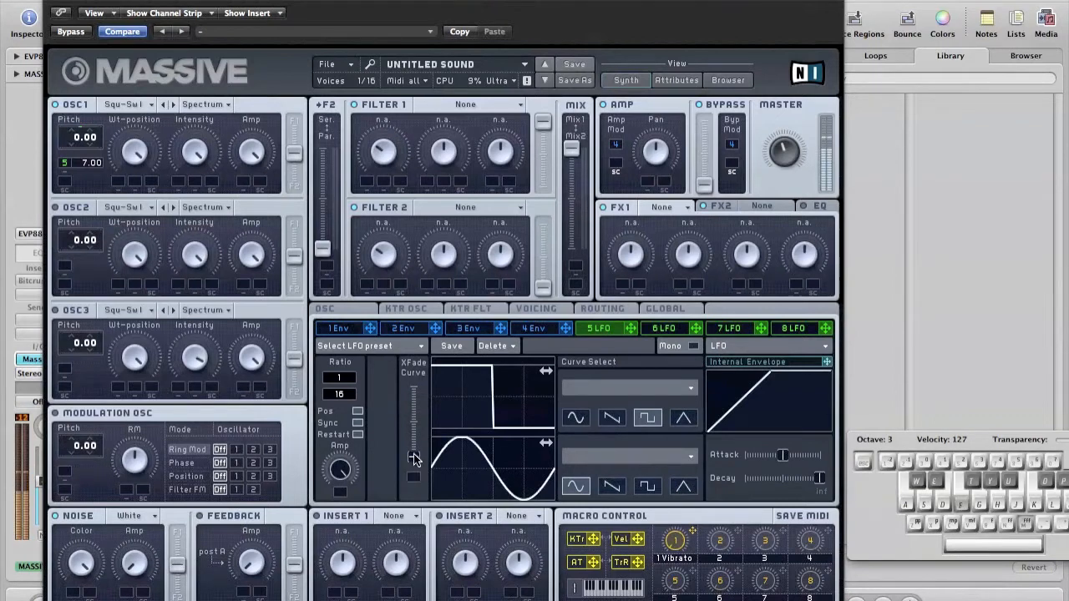
{"action": "left_click_drag", "start_coordinate": [415, 482], "coordinate": [417, 382]}
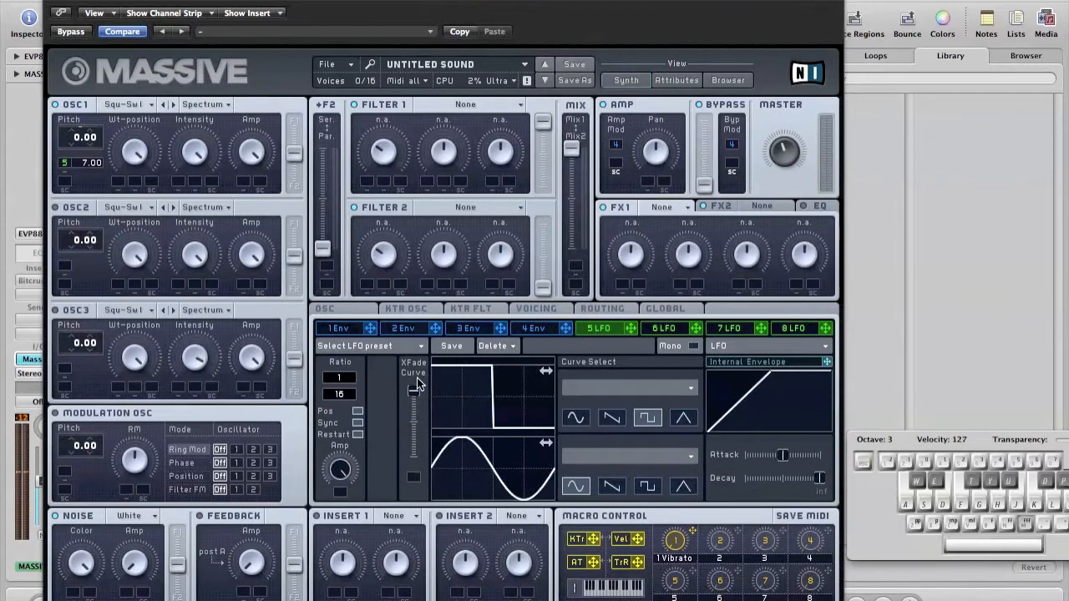
{"action": "key", "text": "s"}
Enable OSC2 with the Polysaw I wavetable, reducing its wavetable position and setting its intensity to about halfway
{"action": "left_click", "coordinate": [122, 209]}
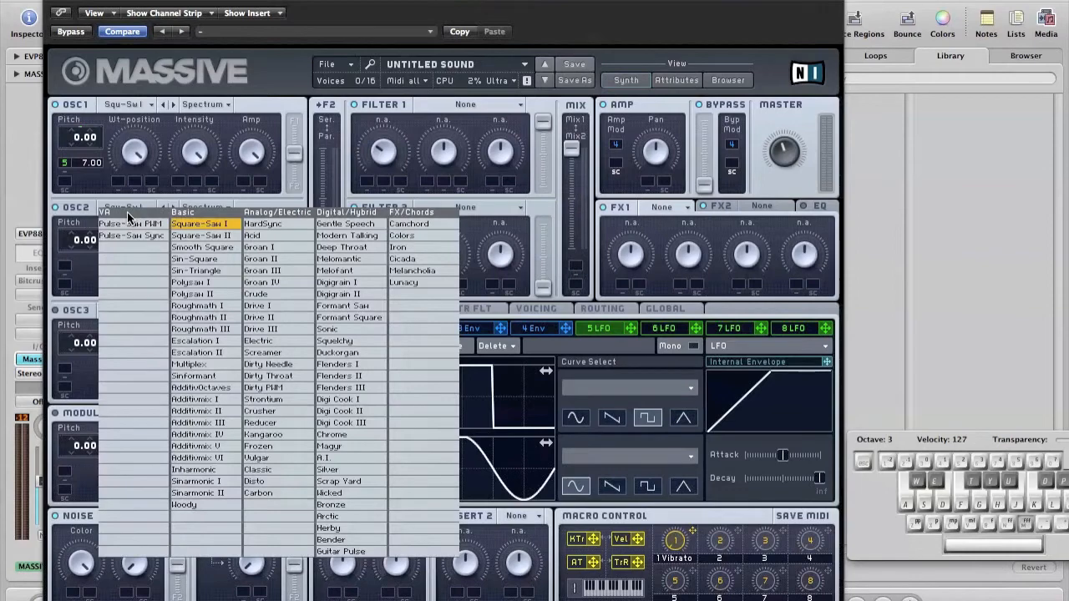
{"action": "left_click", "coordinate": [199, 290]}
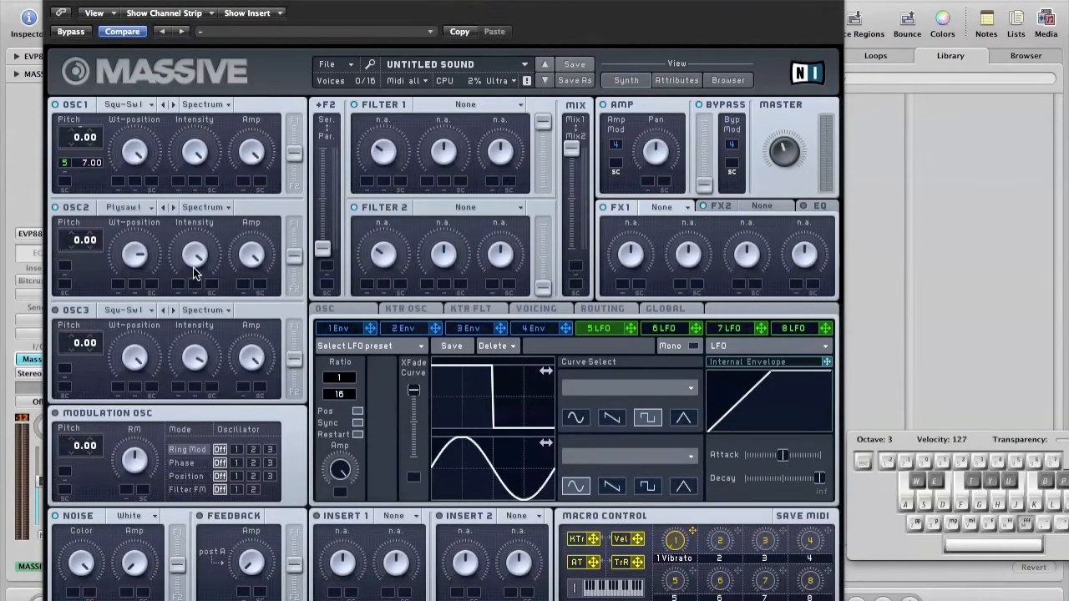
{"action": "left_click_drag", "start_coordinate": [193, 289], "coordinate": [201, 295]}
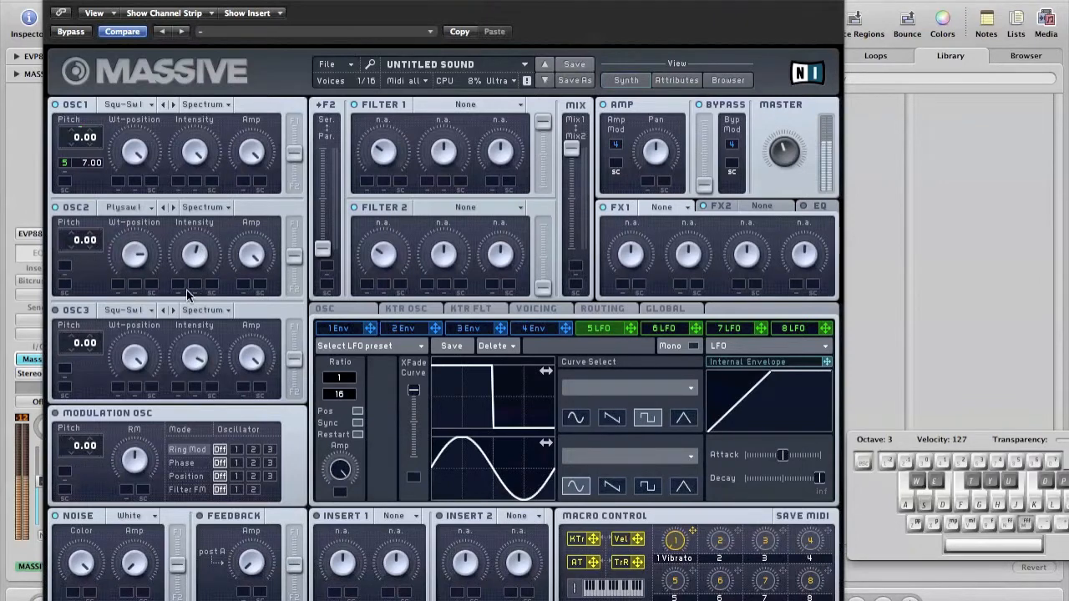
Modulate OSC2's pitch by 7.00 with LFO 5 and audition the patch with several notes
{"action": "left_click_drag", "start_coordinate": [634, 329], "coordinate": [75, 253]}
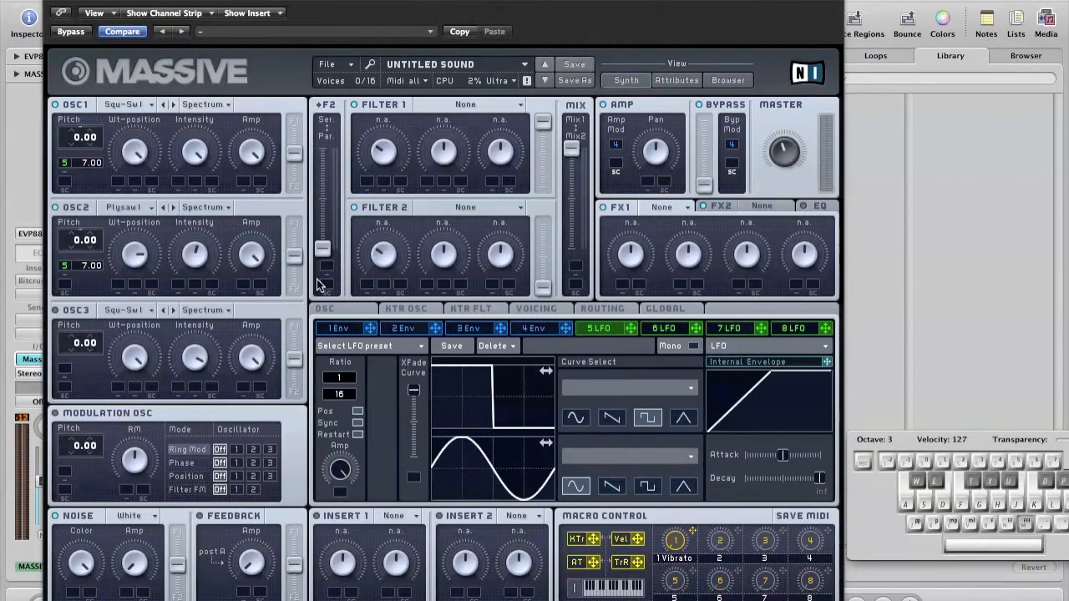
{"action": "key", "text": "s"}
{"action": "key", "text": "f"}
{"action": "key", "text": "a"}
{"action": "key", "text": "s"}
{"action": "key", "text": "s"}
{"action": "key", "text": "f"}
{"action": "key", "text": "h"}
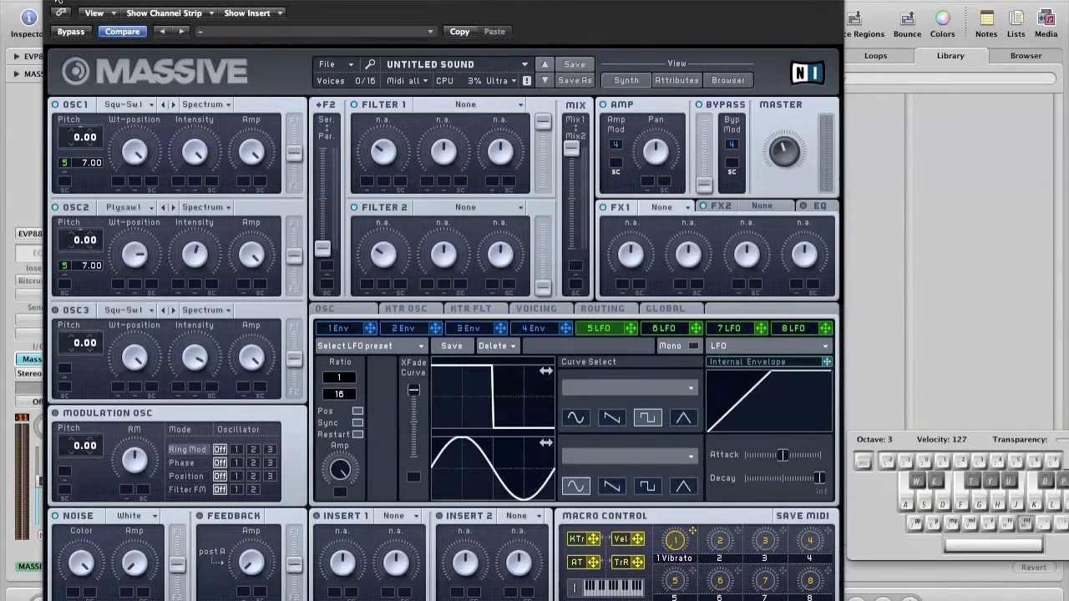
Switch to the MASSIVE BLANK 2 track and open its Massive instrument
{"action": "left_click", "coordinate": [54, 1]}
{"action": "left_click", "coordinate": [247, 247]}
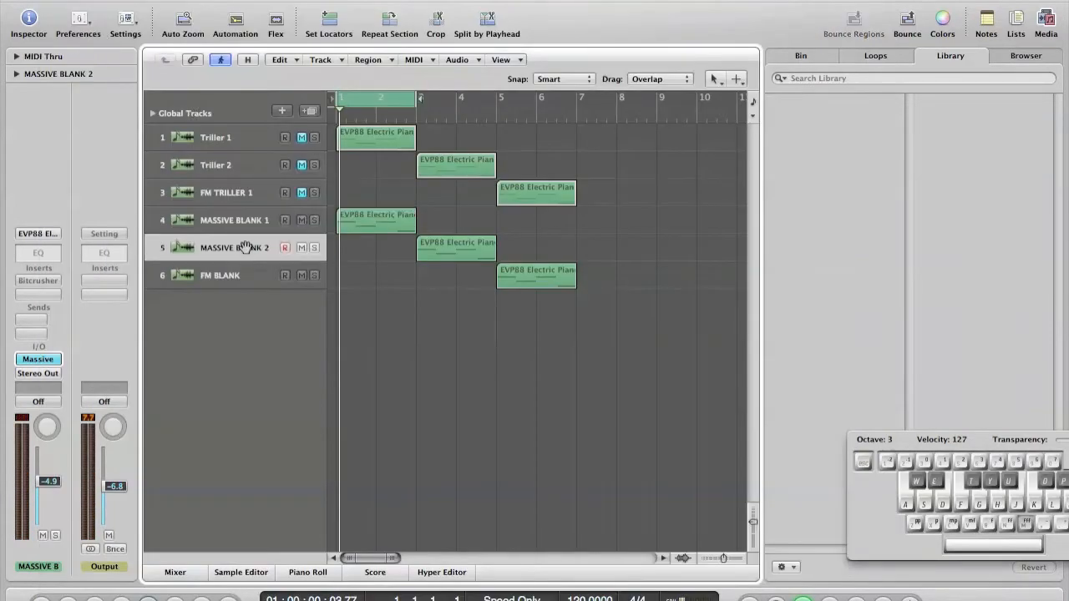
{"action": "left_click", "coordinate": [37, 359]}
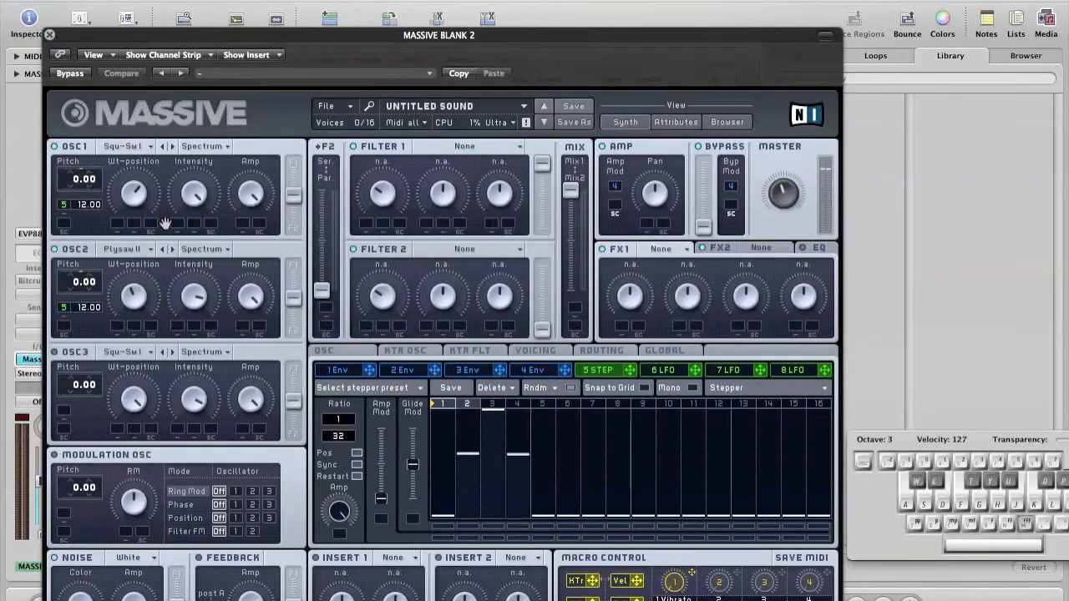
{"action": "left_click", "coordinate": [328, 106]}
{"action": "left_click", "coordinate": [329, 119]}
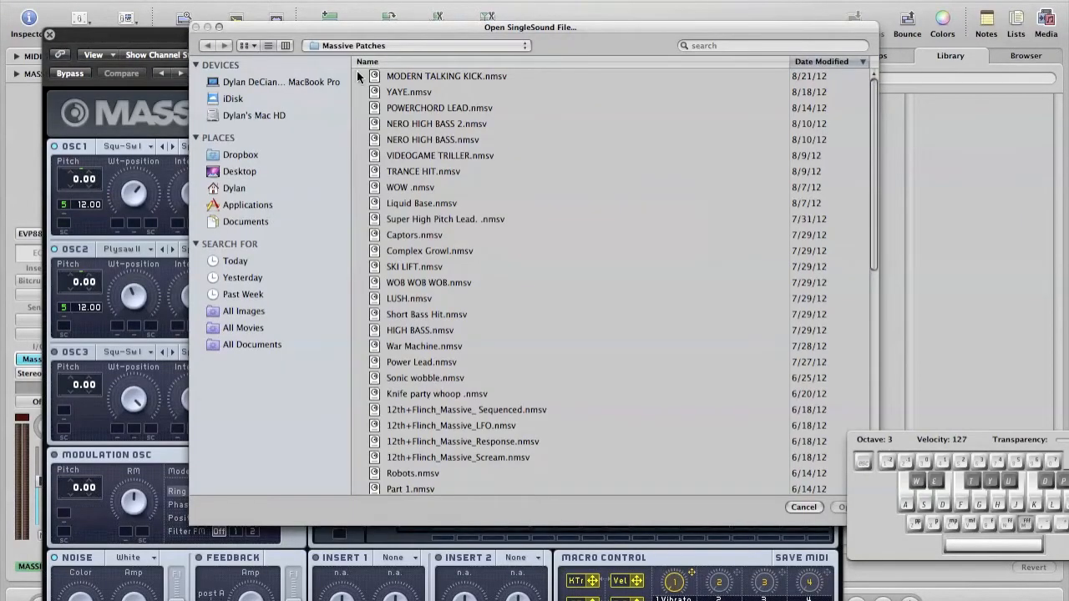
{"action": "left_click", "coordinate": [793, 506]}
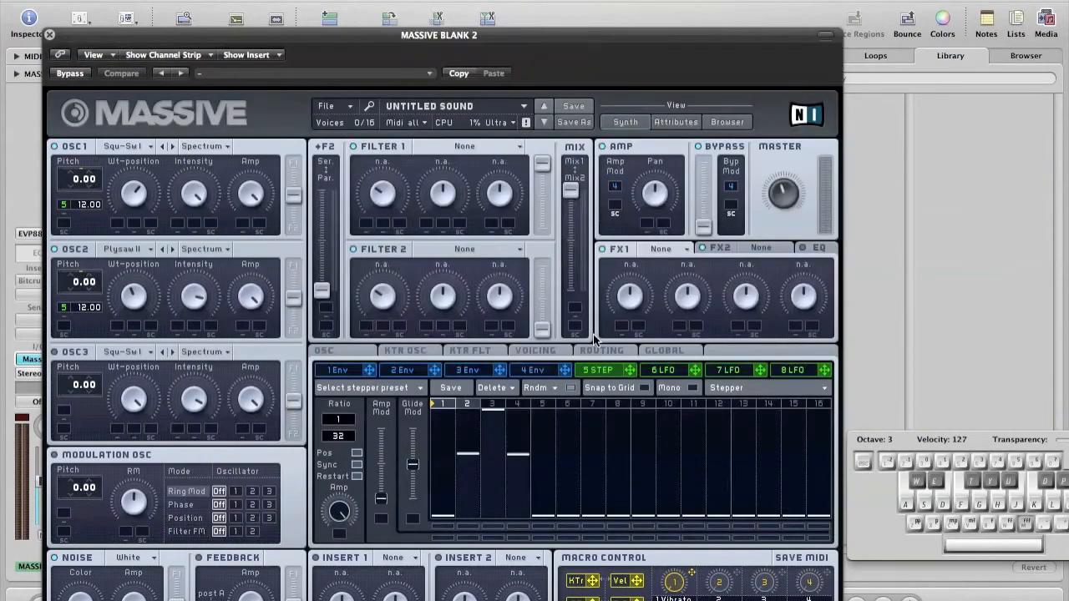
Start a new blank sound in Massive and move the plug-in window up to make room
{"action": "left_click", "coordinate": [333, 113]}
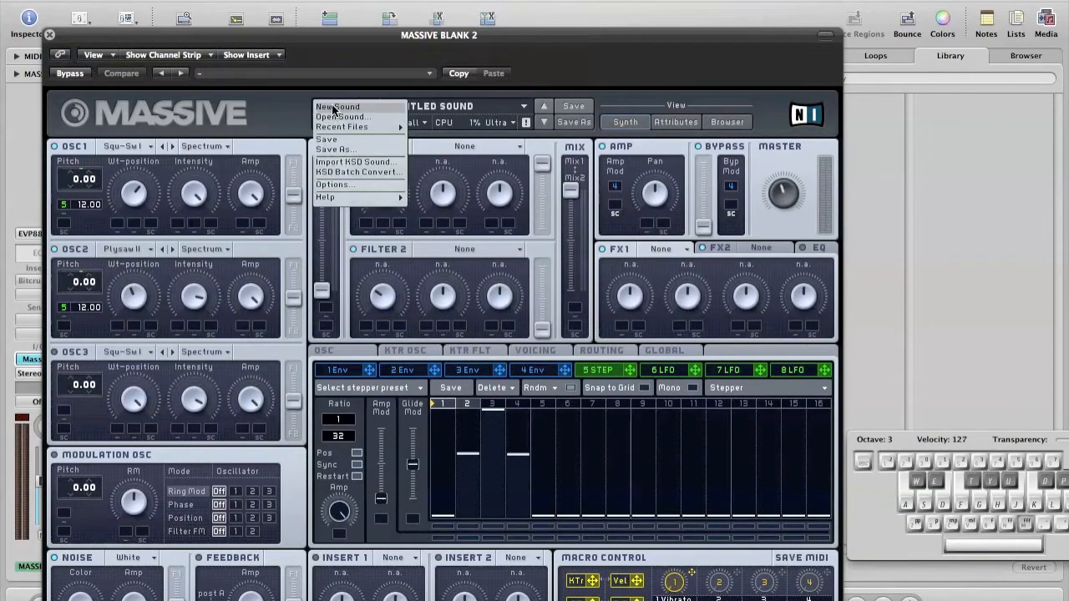
{"action": "left_click", "coordinate": [333, 111]}
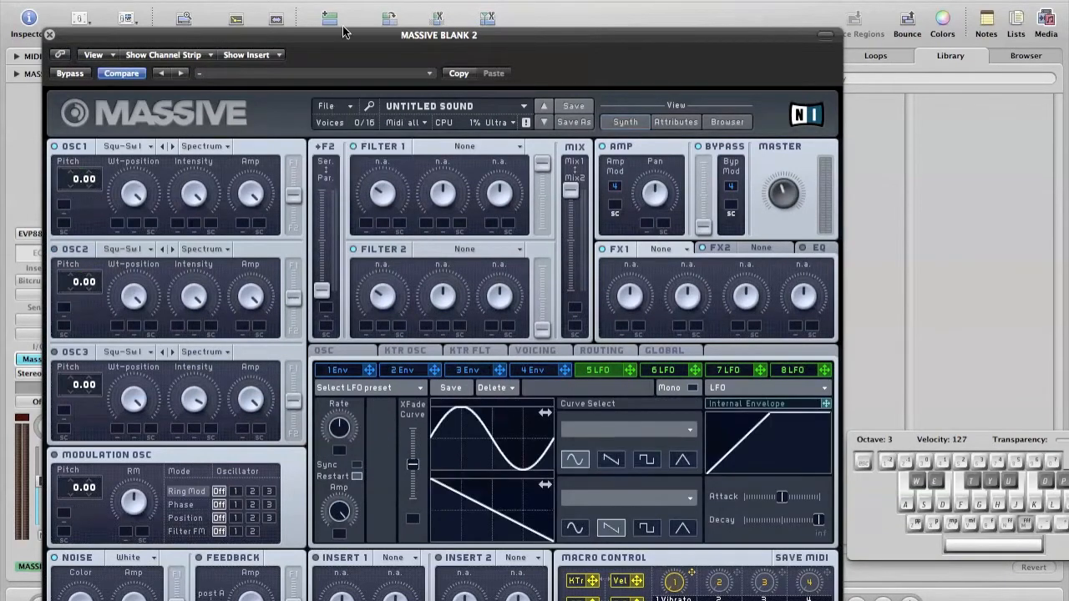
{"action": "left_click_drag", "start_coordinate": [351, 35], "coordinate": [351, 0]}
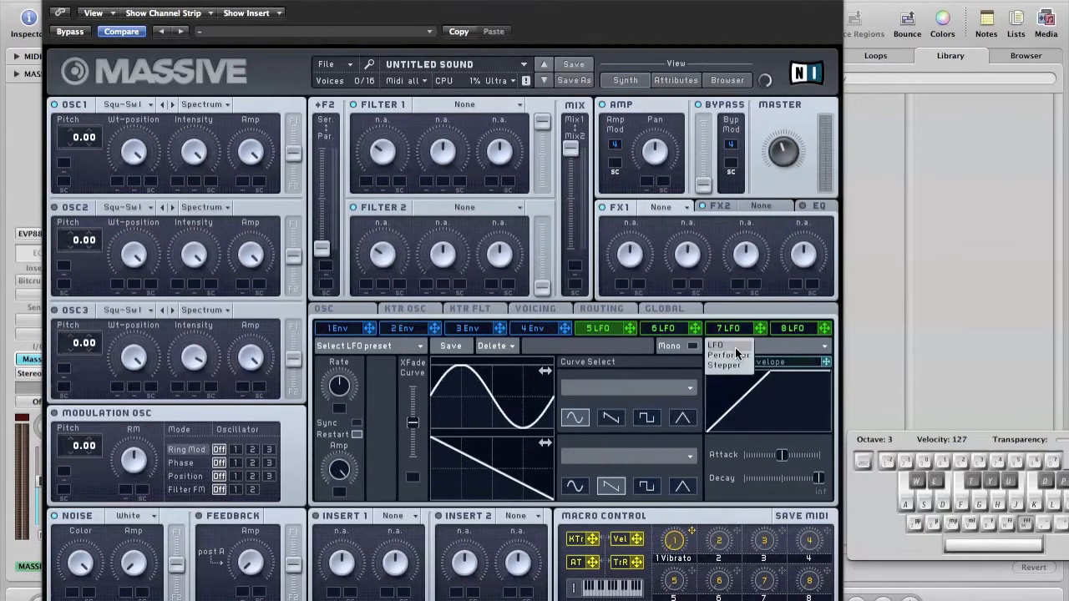
Turn modulator 5 into a two-step Stepper synced at a ratio of 1/16
{"action": "left_click", "coordinate": [734, 364]}
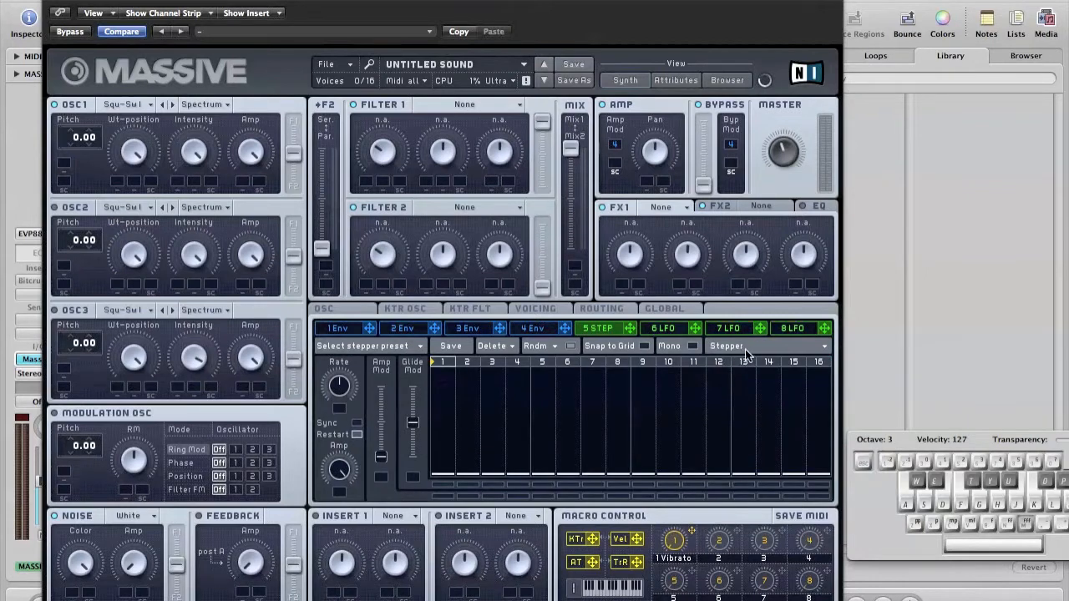
{"action": "left_click", "coordinate": [744, 348]}
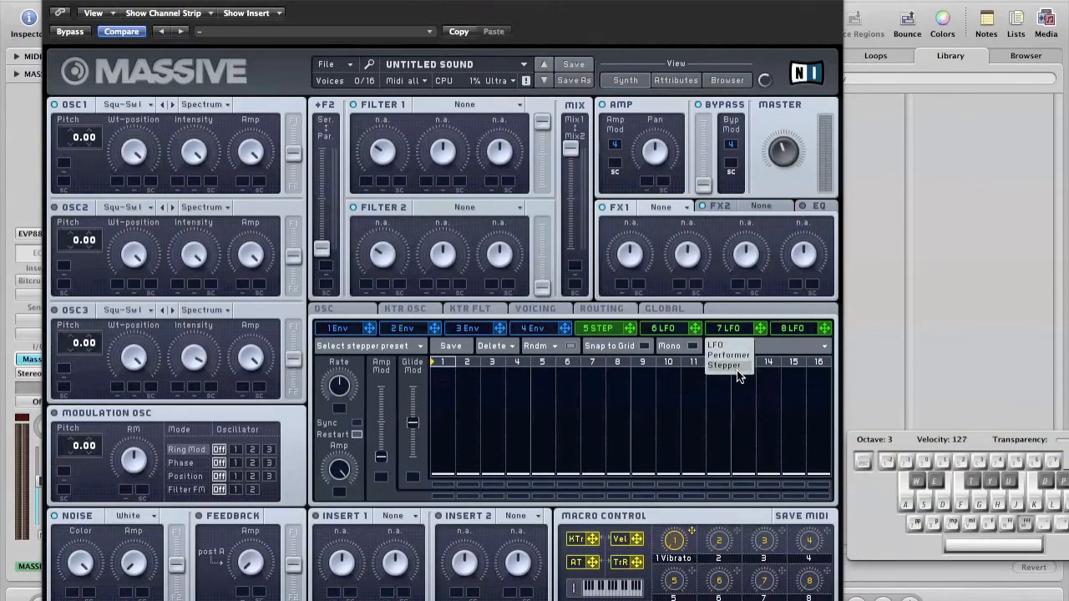
{"action": "left_click", "coordinate": [736, 370]}
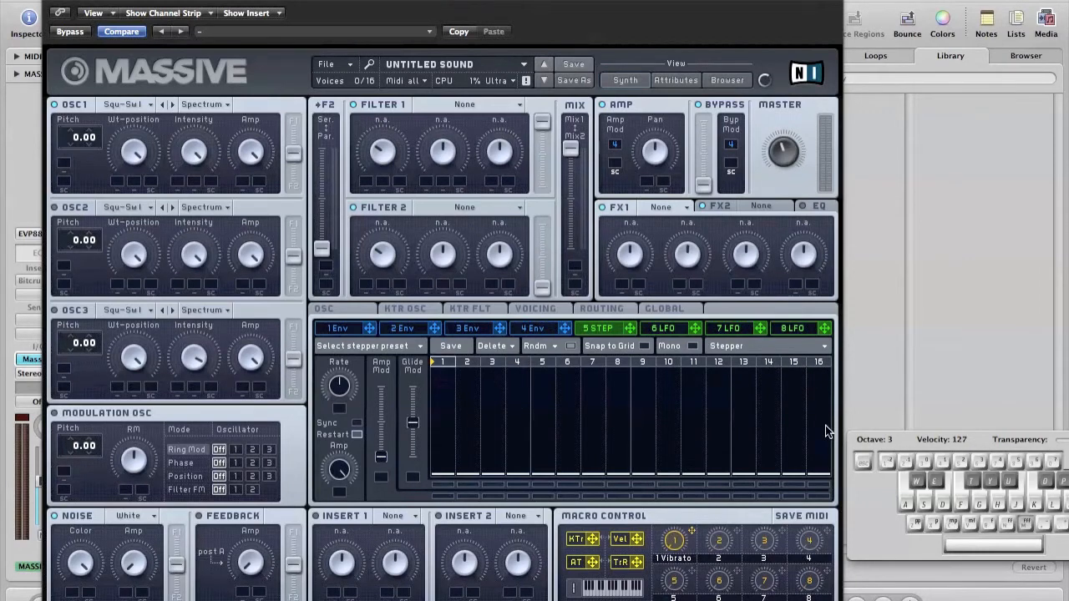
{"action": "mouse_move", "coordinate": [821, 364]}
{"action": "left_mouse_down"}
{"action": "mouse_move", "coordinate": [442, 366]}
{"action": "mouse_move", "coordinate": [459, 368]}
{"action": "left_mouse_up"}
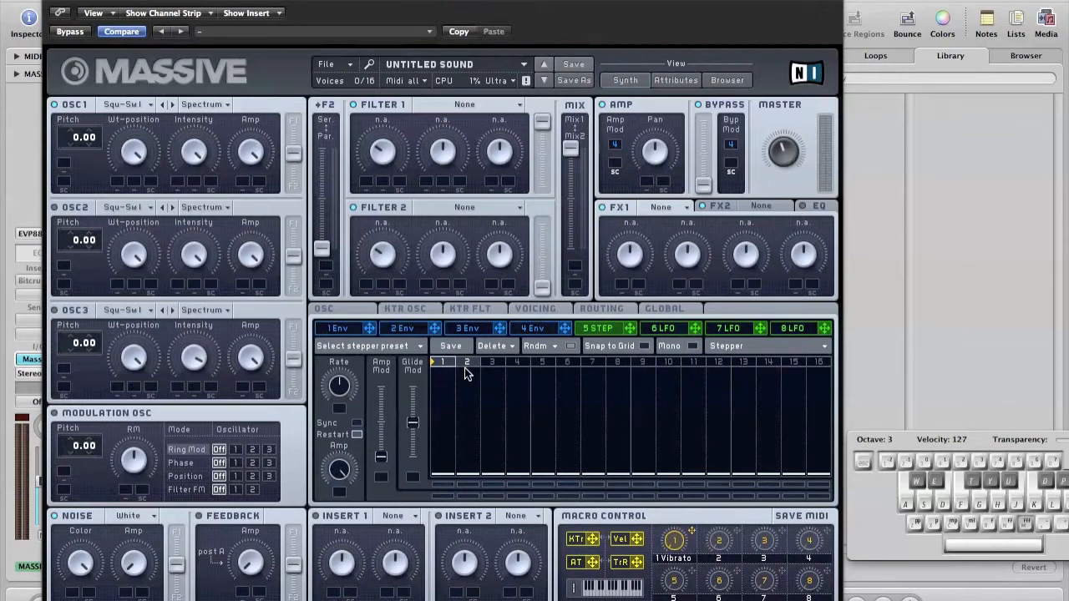
{"action": "left_click", "coordinate": [358, 423]}
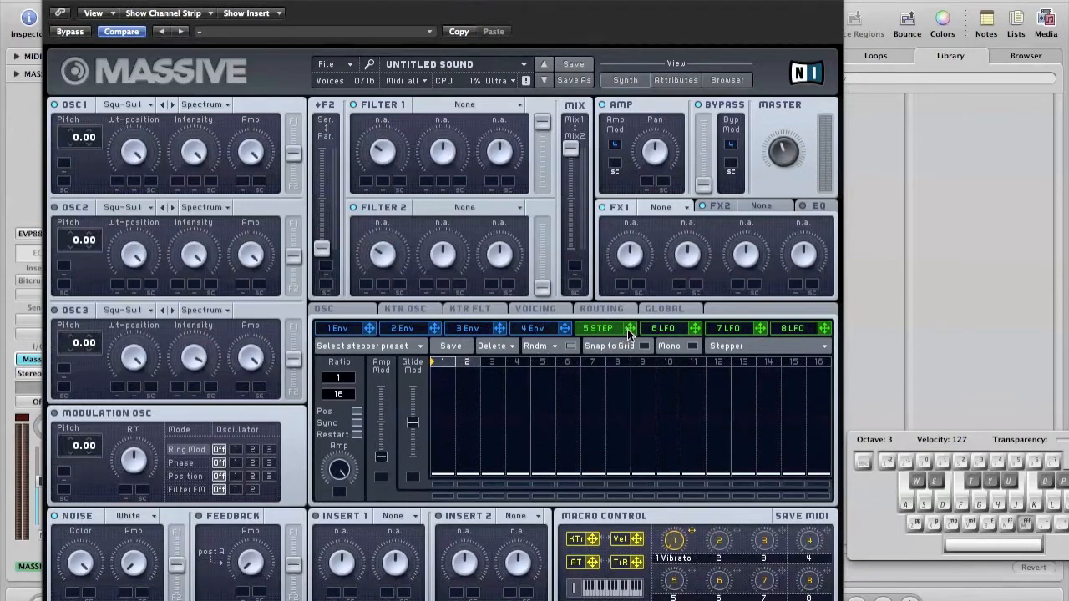
Raise the stepper's second step to about 7.03 and modulate OSC1's pitch by 12.00 with modulator 5
{"action": "left_click", "coordinate": [465, 414]}
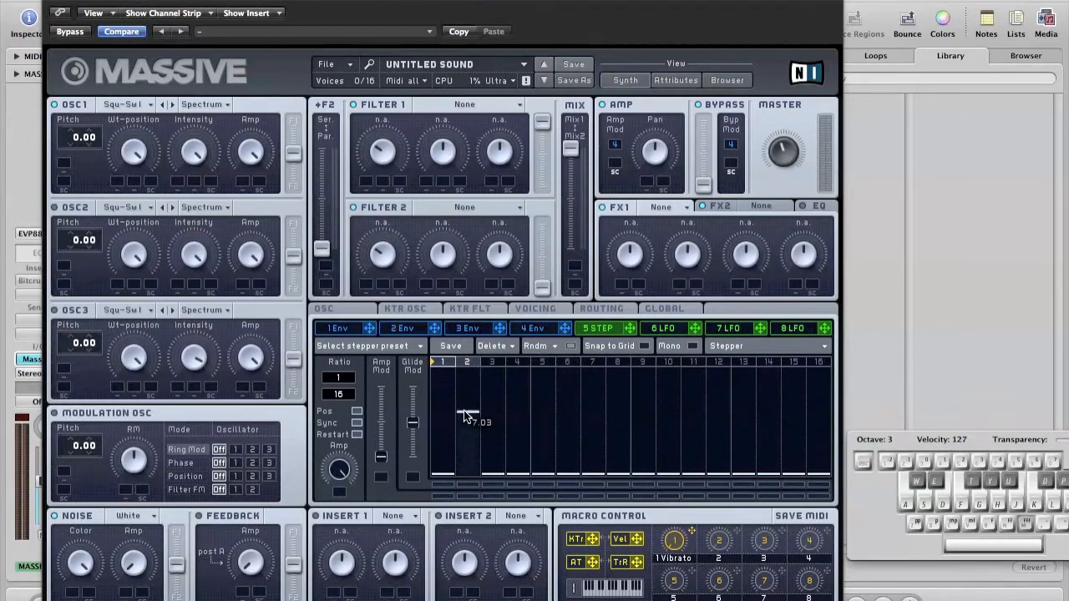
{"action": "left_click_drag", "start_coordinate": [630, 332], "coordinate": [71, 147]}
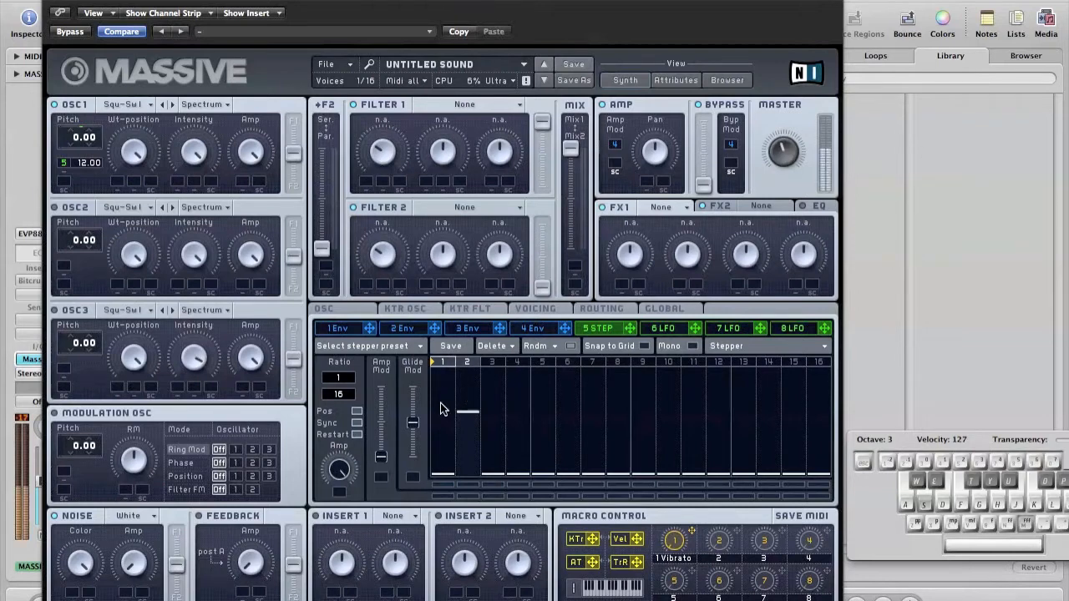
Set the stepper's ratio to 1/32 and play test notes
{"action": "left_click_drag", "start_coordinate": [348, 394], "coordinate": [348, 370]}
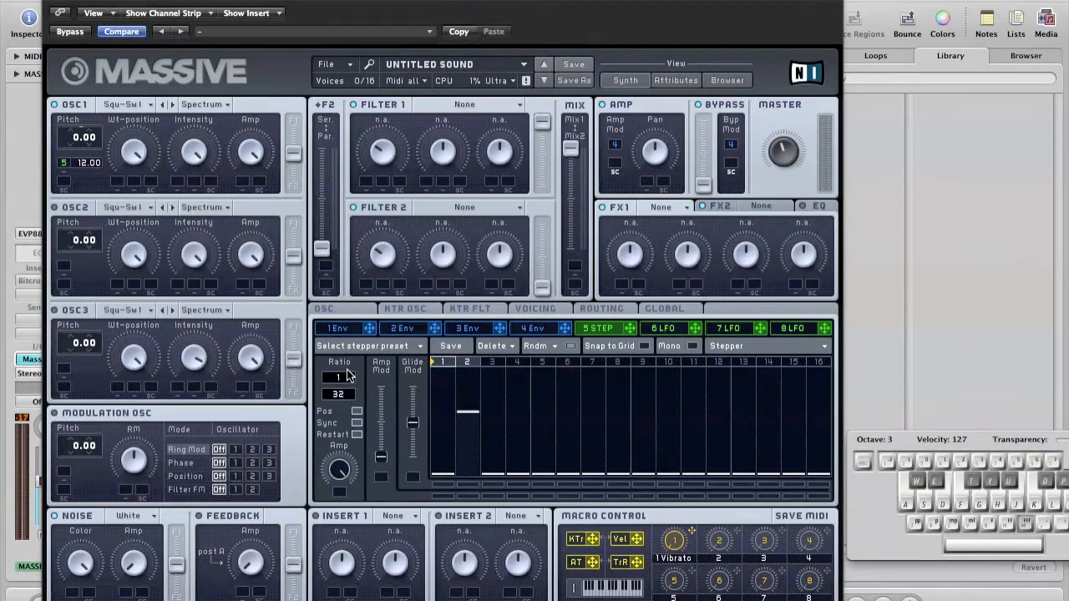
{"action": "key", "text": "s"}
{"action": "key", "text": "f"}
Give OSC2 the Polysaw II wavetable and reduce its intensity and wavetable position to about halfway
{"action": "left_click", "coordinate": [117, 206]}
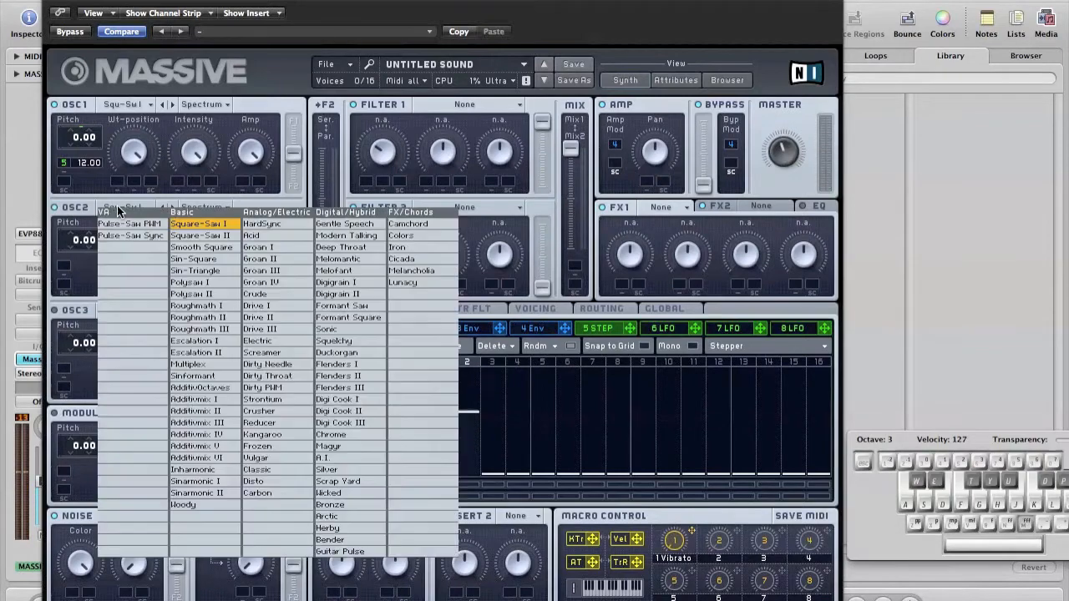
{"action": "left_click", "coordinate": [214, 294]}
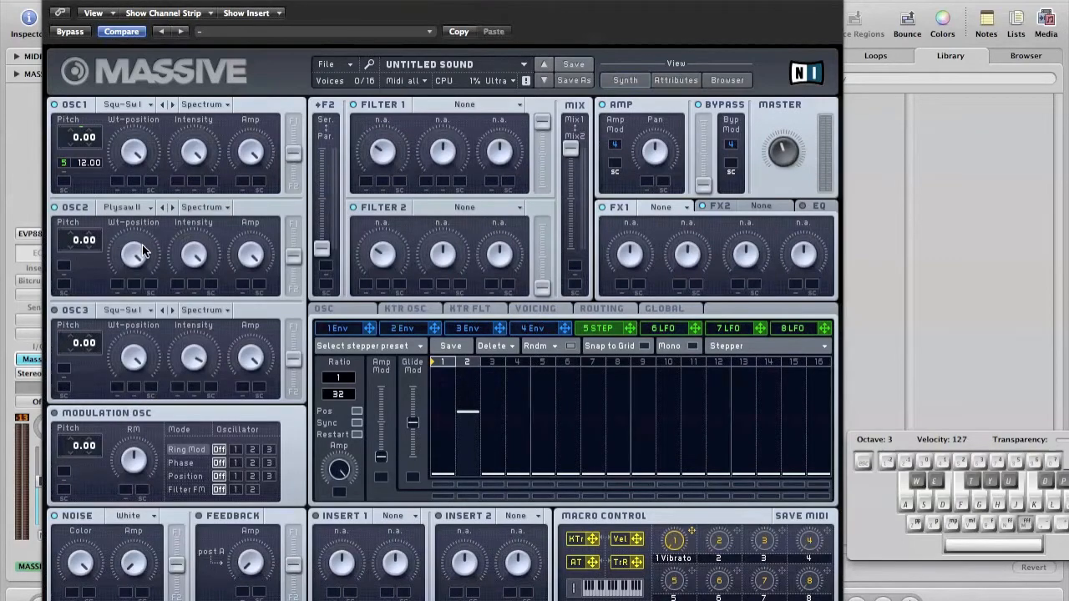
{"action": "left_click_drag", "start_coordinate": [191, 257], "coordinate": [194, 304]}
{"action": "key", "text": "s"}
{"action": "left_click_drag", "start_coordinate": [135, 257], "coordinate": [135, 295]}
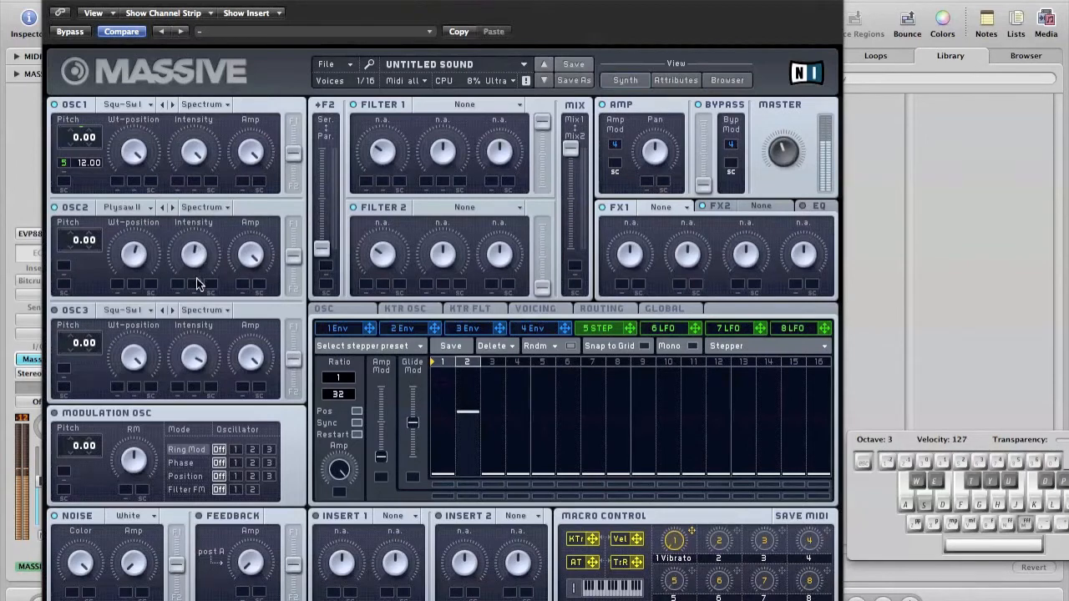
Modulate OSC2's pitch with stepper 5 and play test notes
{"action": "left_click_drag", "start_coordinate": [631, 328], "coordinate": [63, 263]}
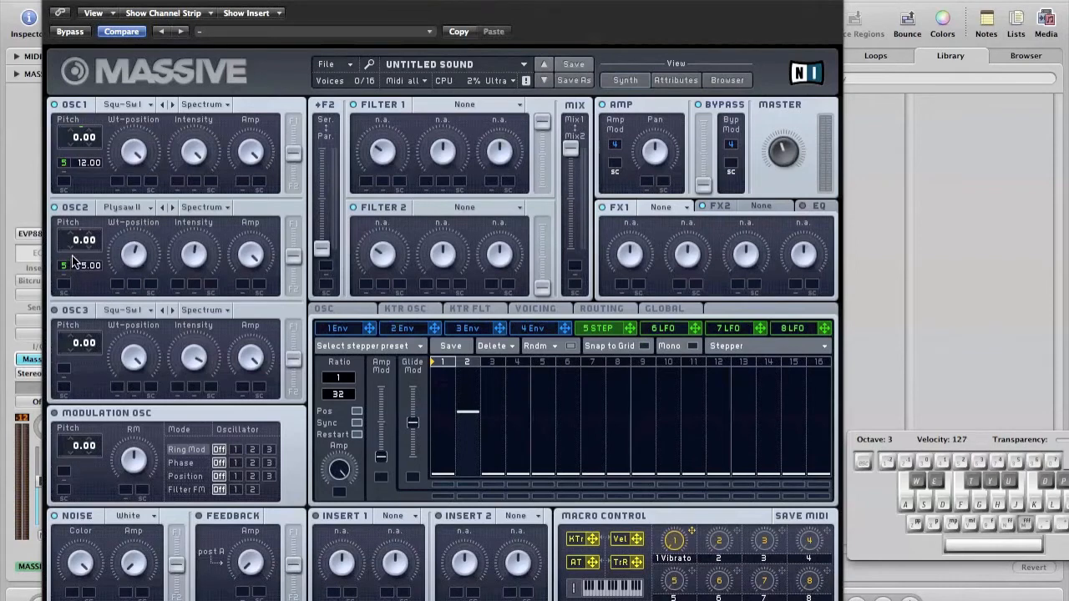
{"action": "key", "text": "s"}
{"action": "key", "text": "f"}
Raise OSC2's intensity and audition the stepped trill with several notes
{"action": "left_click_drag", "start_coordinate": [185, 260], "coordinate": [188, 224]}
{"action": "key", "text": "s"}
{"action": "key", "text": "a"}
{"action": "key", "text": "s"}
{"action": "key", "text": "f"}
{"action": "key", "text": "a"}
{"action": "key", "text": "s"}
Switch to the FM BLANK track and open its FM8 instrument
{"action": "left_click", "coordinate": [53, 1]}
{"action": "left_click", "coordinate": [224, 275]}
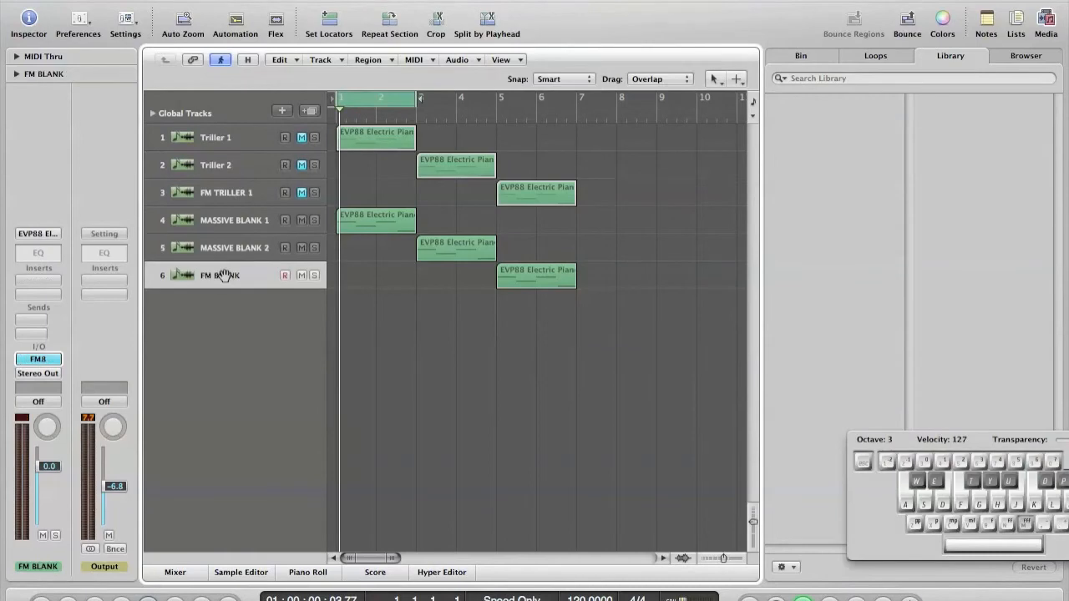
{"action": "left_click", "coordinate": [42, 359]}
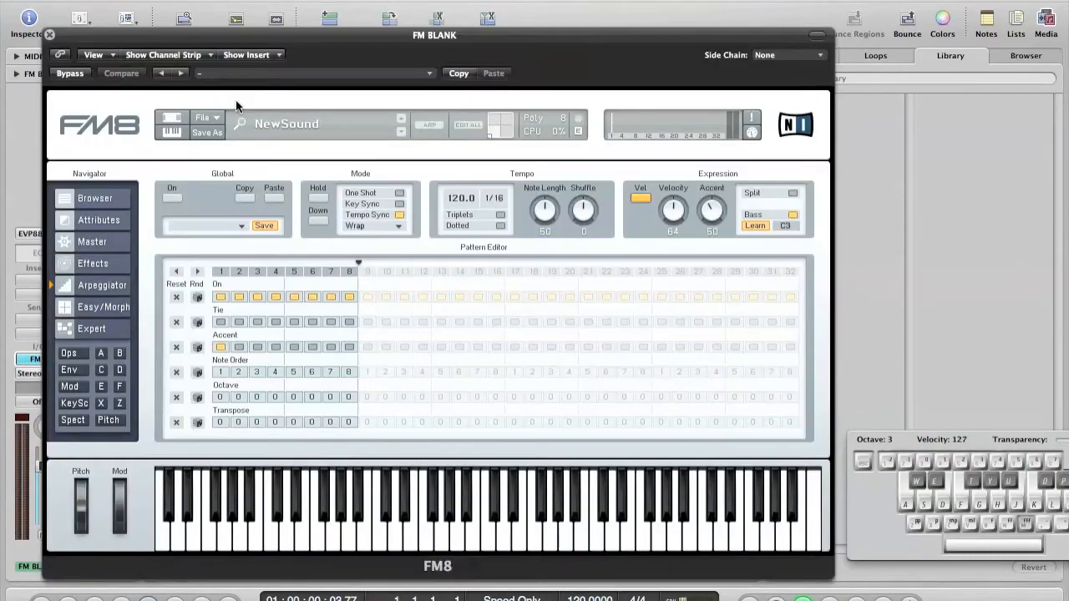
{"action": "left_click", "coordinate": [172, 119]}
{"action": "left_click", "coordinate": [217, 119]}
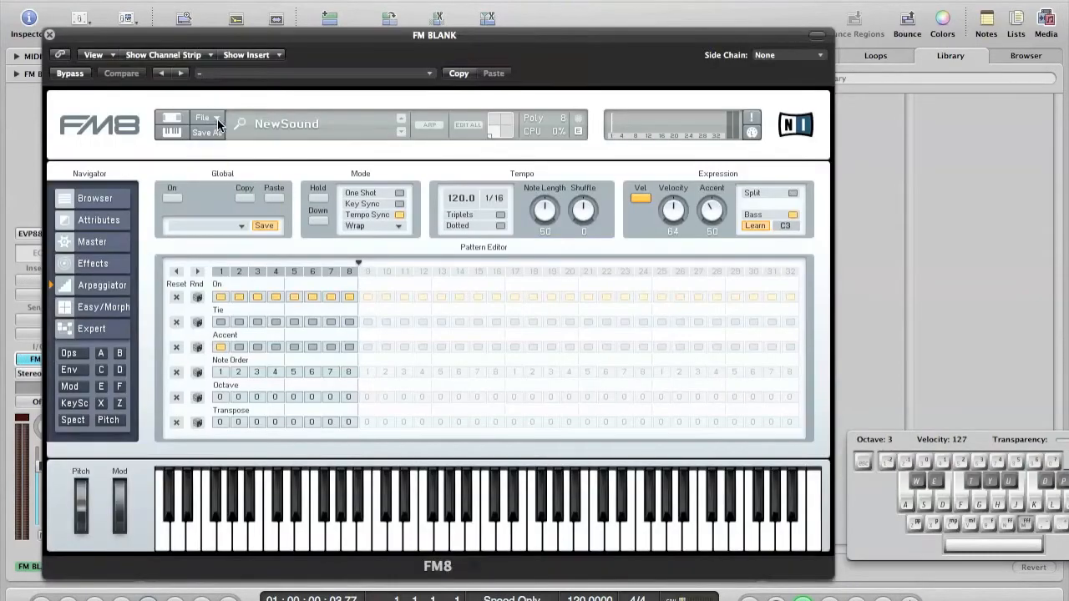
Set operator F's waveform to Sawtooth in FM8's Expert view and play a test note
{"action": "left_click", "coordinate": [91, 327]}
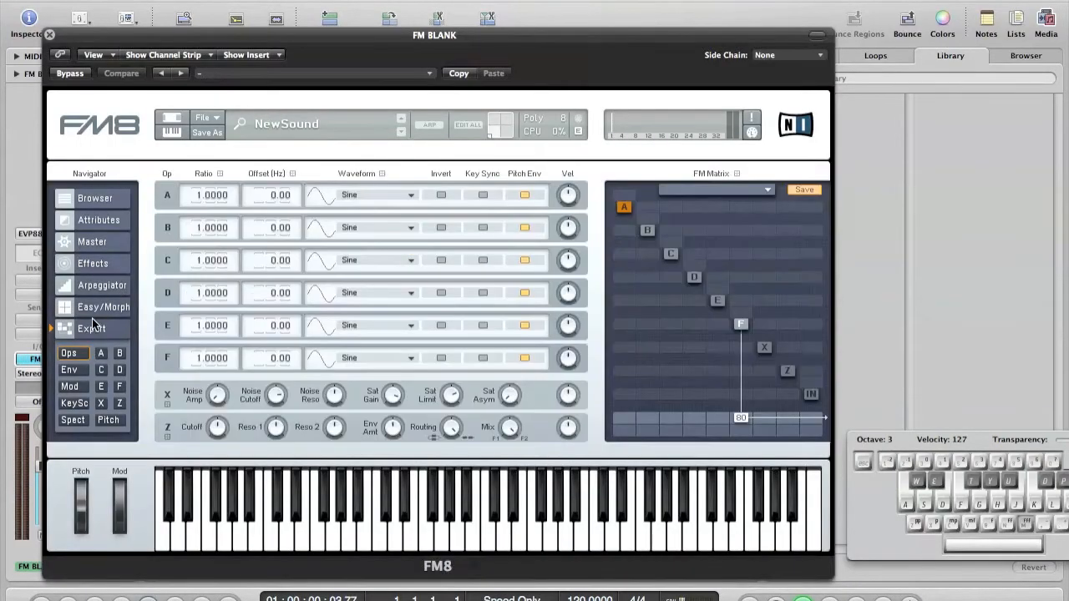
{"action": "left_click", "coordinate": [412, 361]}
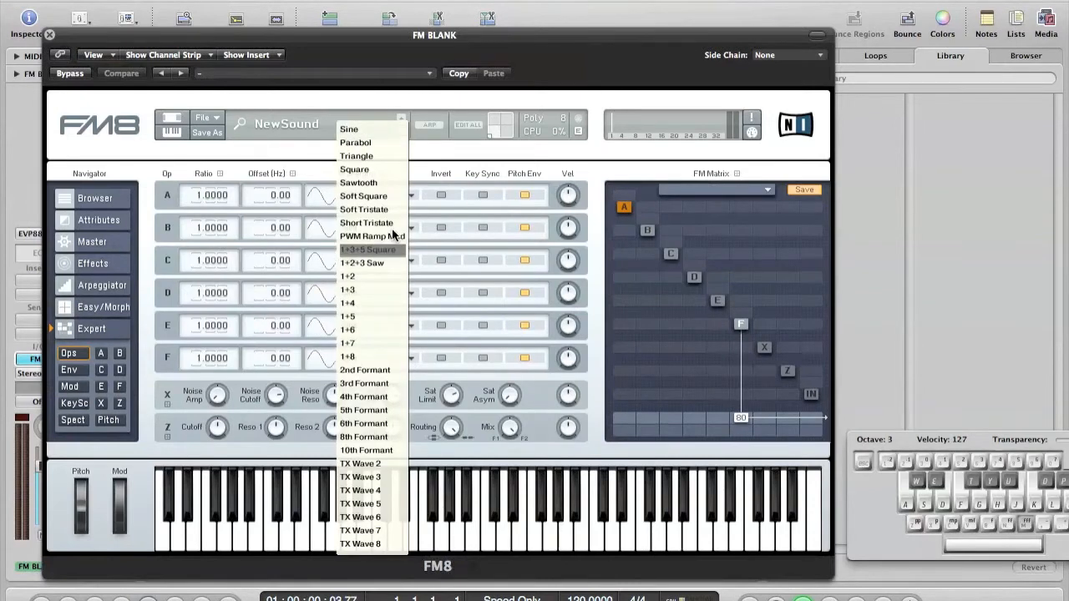
{"action": "left_click", "coordinate": [390, 183]}
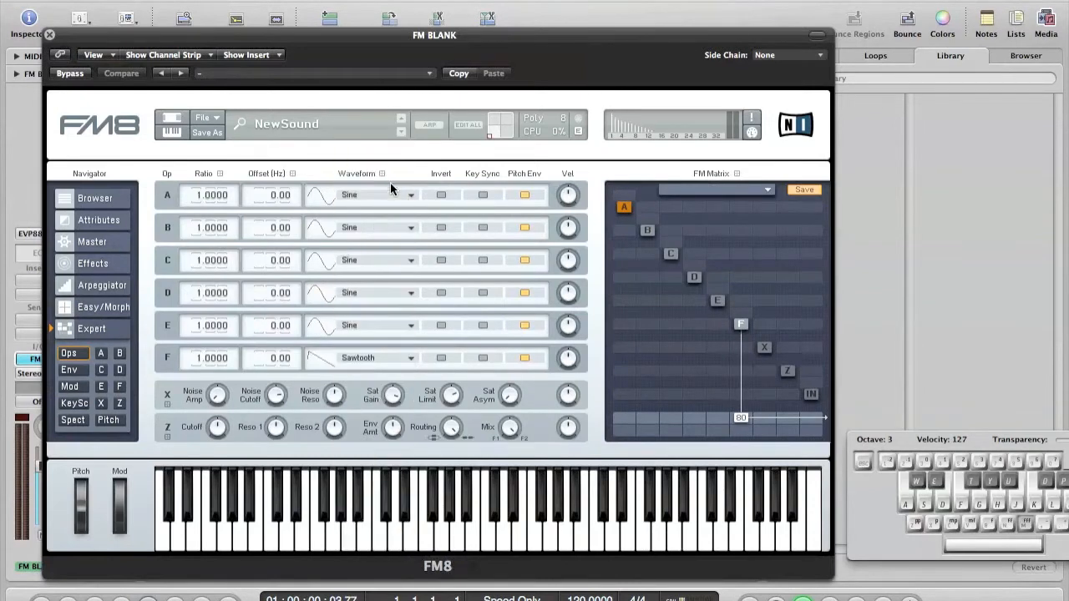
{"action": "key", "text": "s"}
Raise operator F's output to 100 and its self-feedback to 18 in the FM matrix, playing test notes
{"action": "left_click_drag", "start_coordinate": [741, 413], "coordinate": [742, 356]}
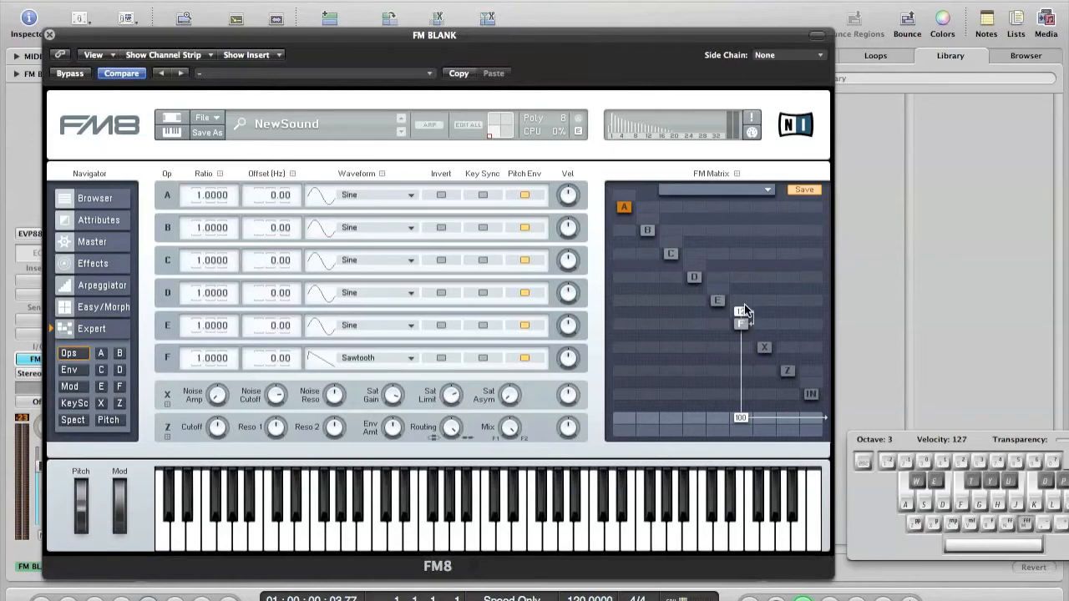
{"action": "key", "text": "s"}
{"action": "key", "text": "f"}
{"action": "key", "text": "s"}
{"action": "key", "text": "f"}
{"action": "key", "text": "s"}
{"action": "key", "text": "s"}
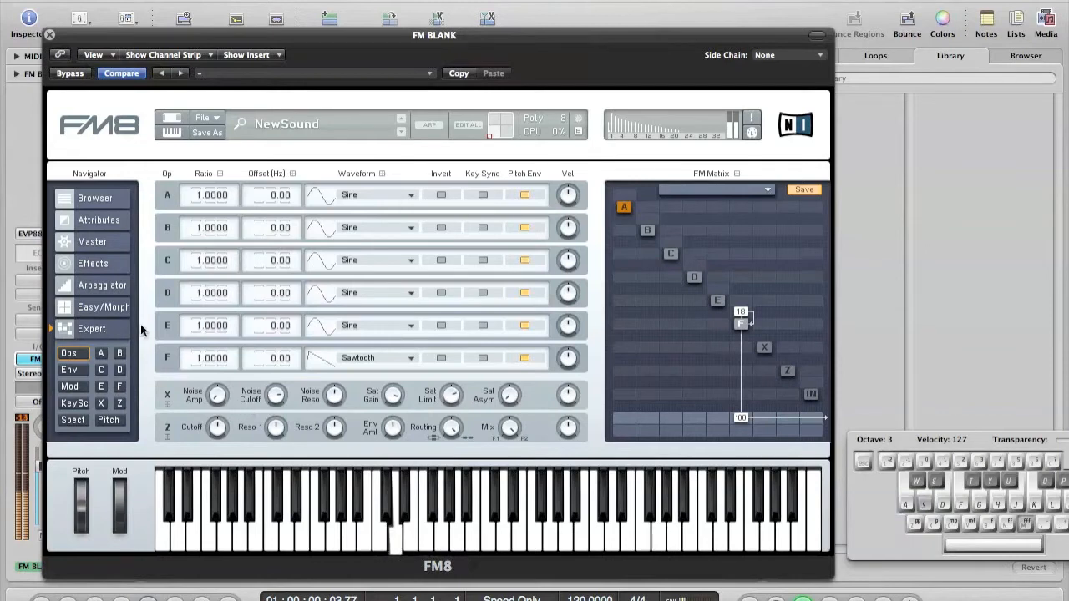
Set the unison voices to 4 and the output volume to 84 in FM8's master settings, auditioning the sound
{"action": "left_click", "coordinate": [92, 243]}
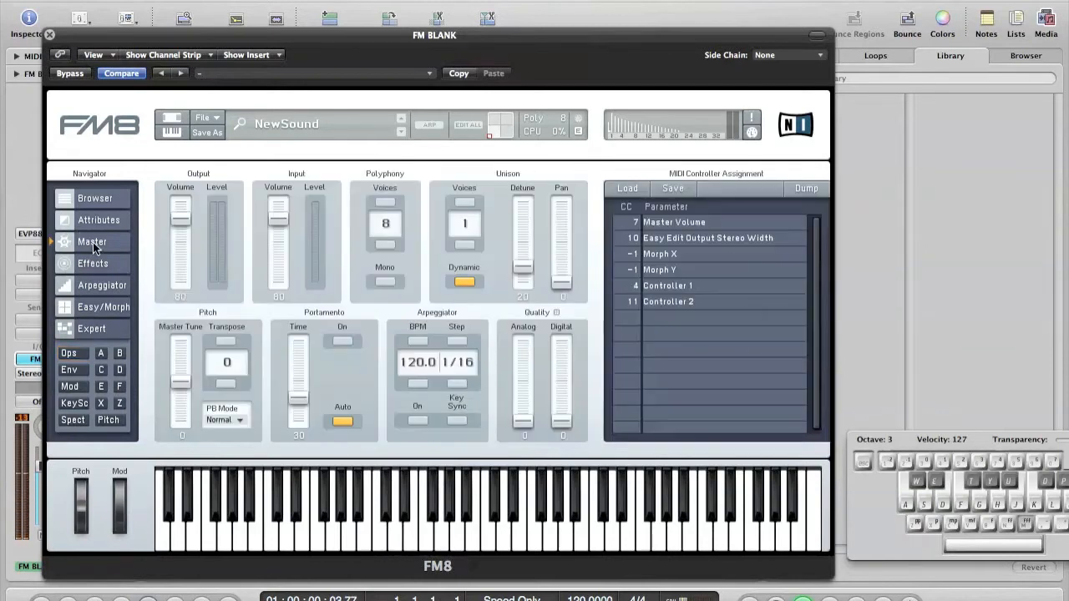
{"action": "left_click", "coordinate": [462, 204]}
{"action": "left_click_drag", "start_coordinate": [175, 222], "coordinate": [175, 213]}
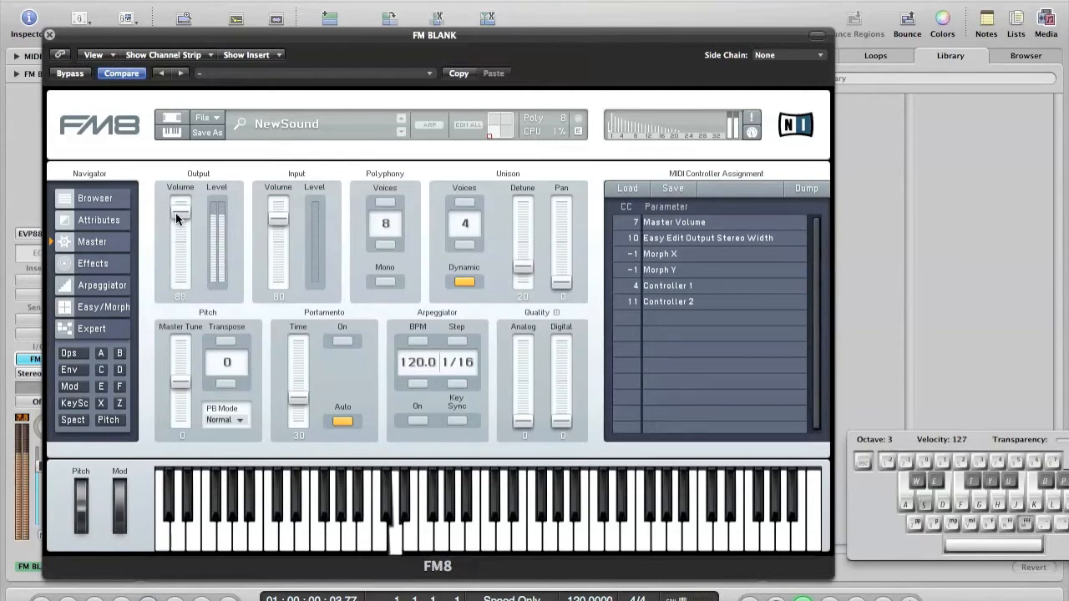
{"action": "left_click_drag", "start_coordinate": [176, 211], "coordinate": [176, 216]}
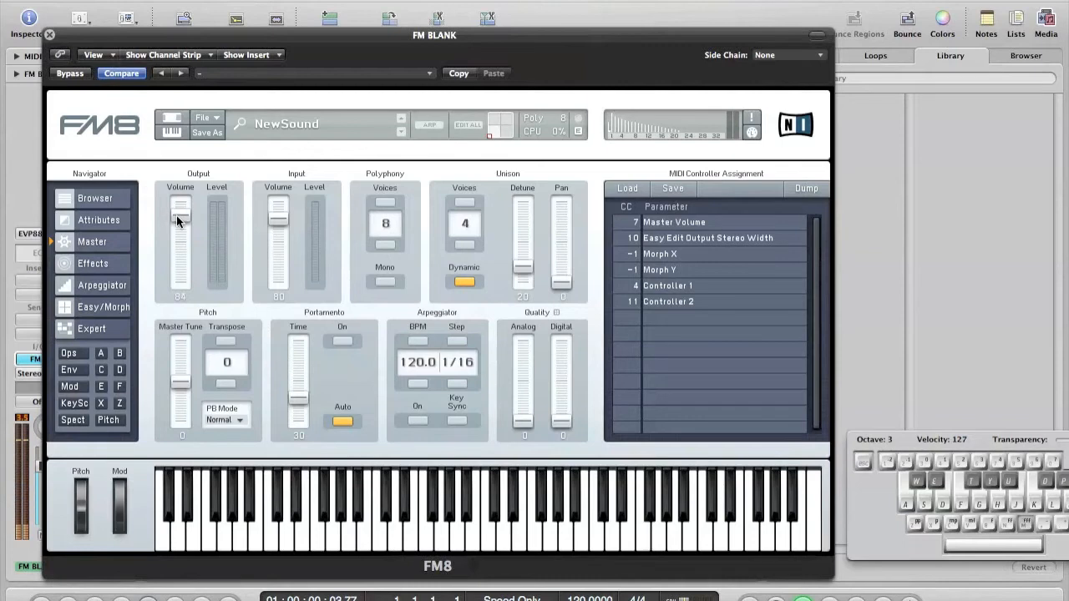
{"action": "key", "text": "a"}
{"action": "key", "text": "s"}
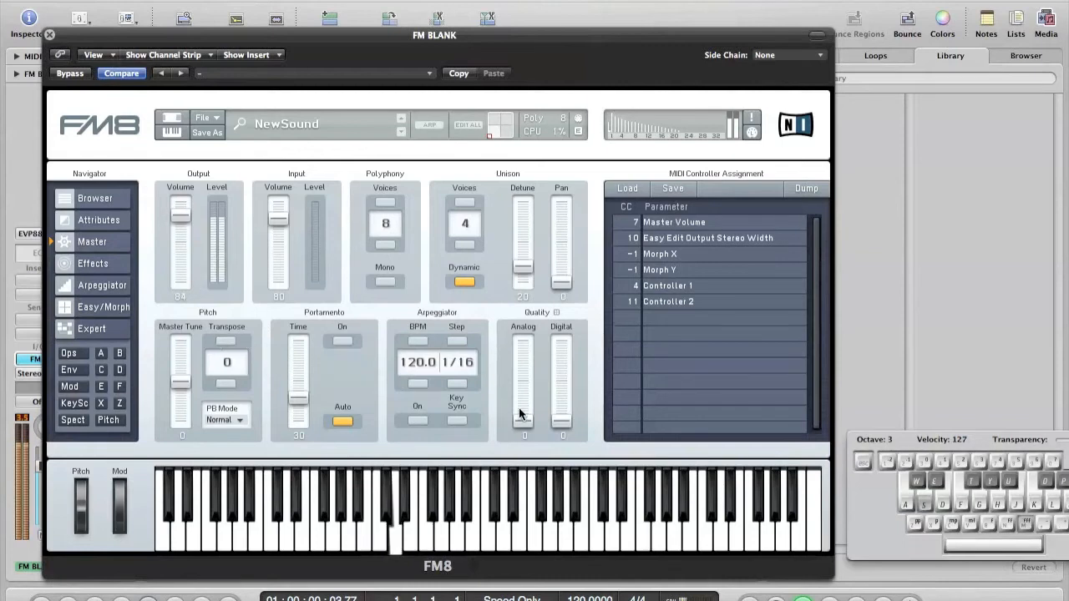
Raise the Analog quality to 8 and play test notes
{"action": "left_click_drag", "start_coordinate": [519, 423], "coordinate": [518, 416]}
{"action": "key", "text": "f"}
{"action": "key", "text": "a"}
{"action": "key", "text": "s"}
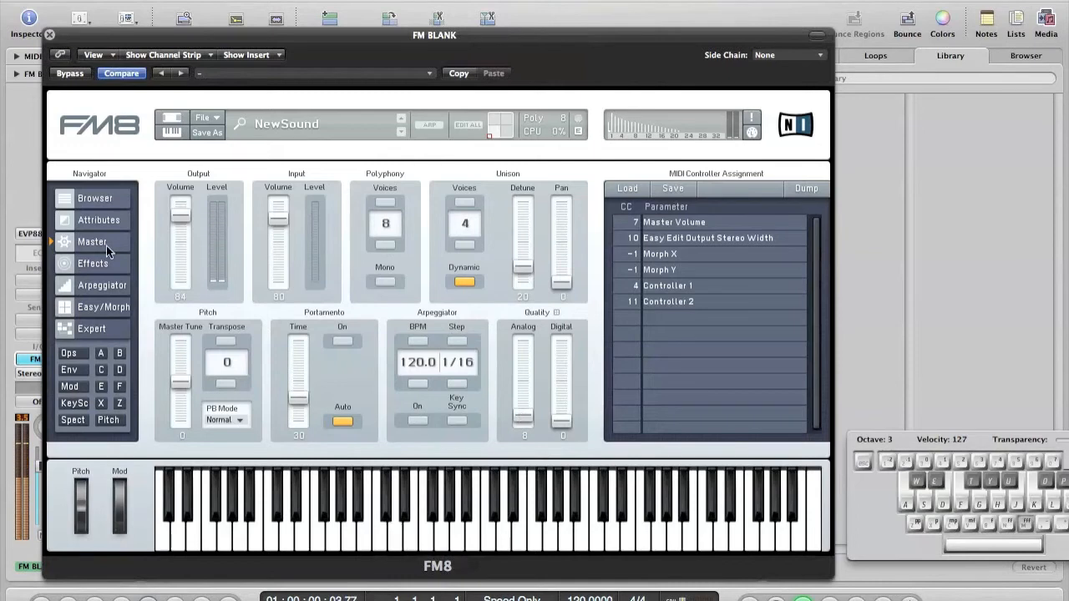
In FM8's Arpeggiator, shorten the pattern to 2 steps, set the rate to 1/32, and transpose the second step by 7
{"action": "left_click", "coordinate": [92, 286]}
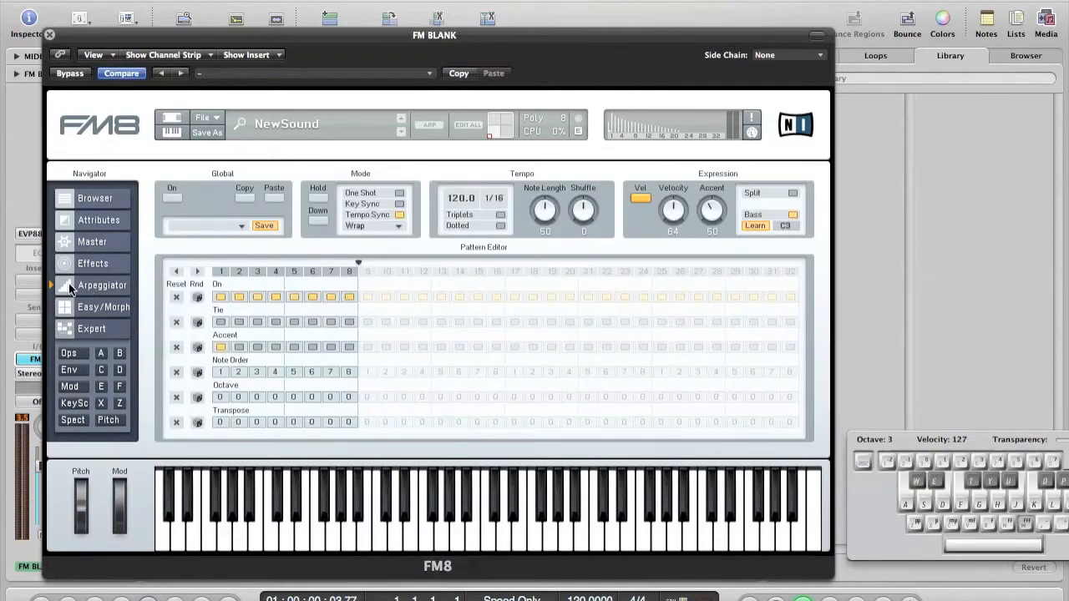
{"action": "left_click_drag", "start_coordinate": [351, 274], "coordinate": [246, 273]}
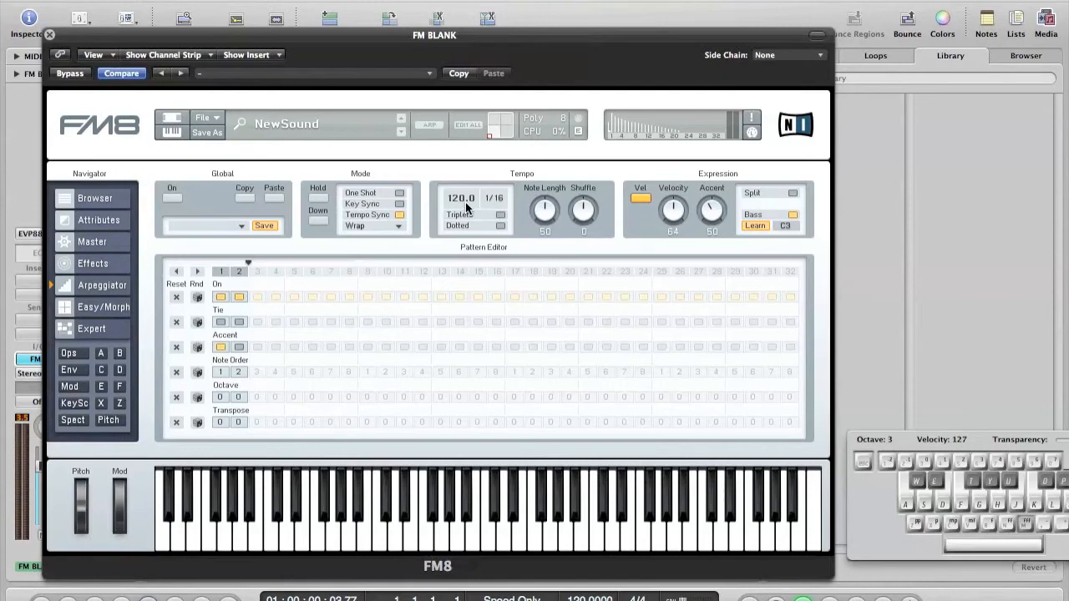
{"action": "left_click", "coordinate": [492, 201]}
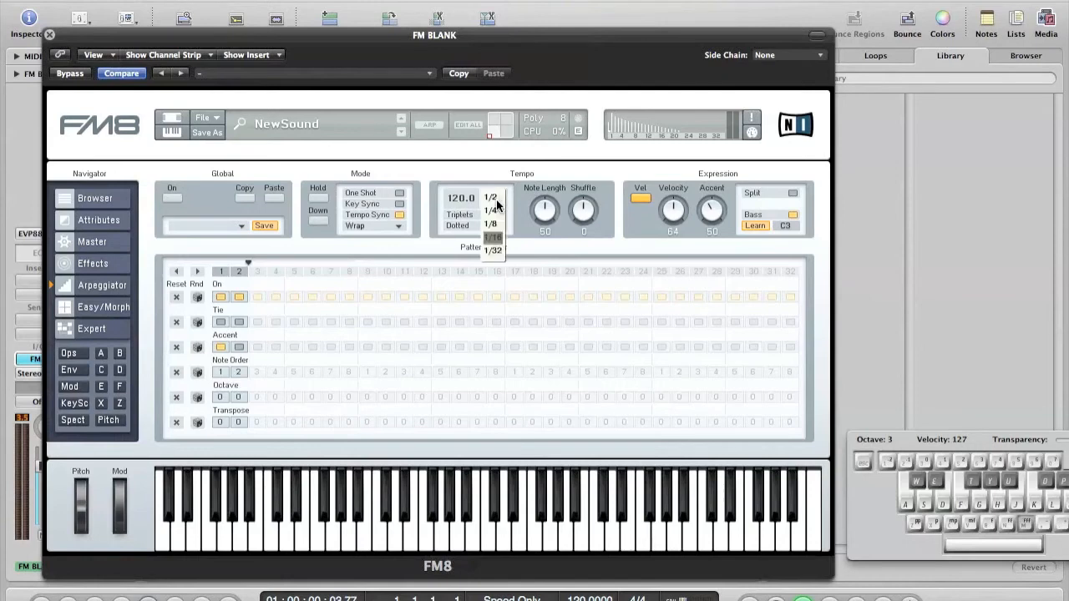
{"action": "left_click", "coordinate": [496, 249]}
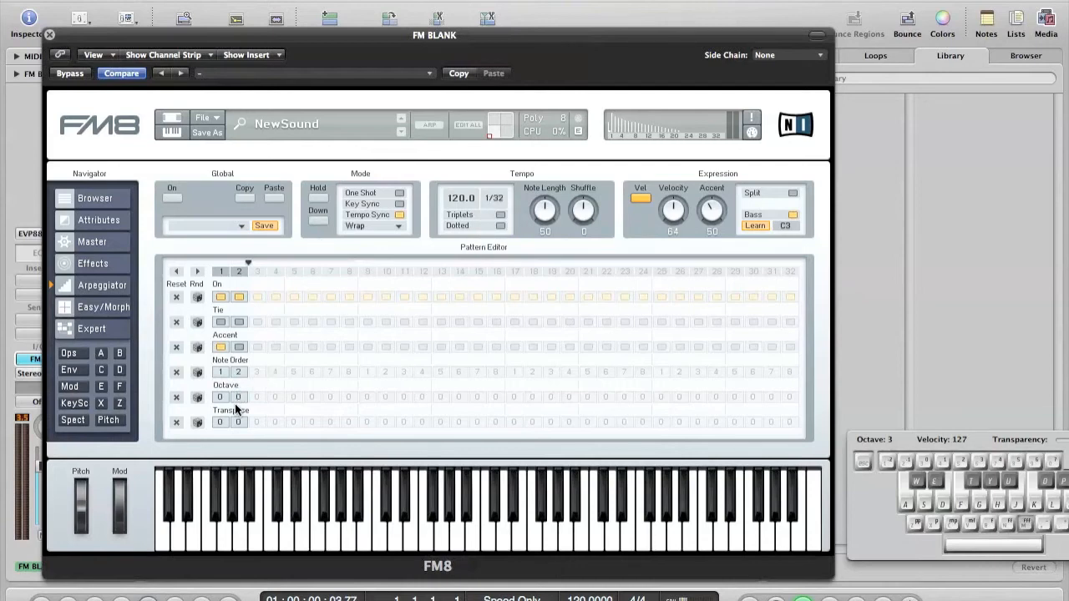
{"action": "left_click_drag", "start_coordinate": [236, 420], "coordinate": [245, 302]}
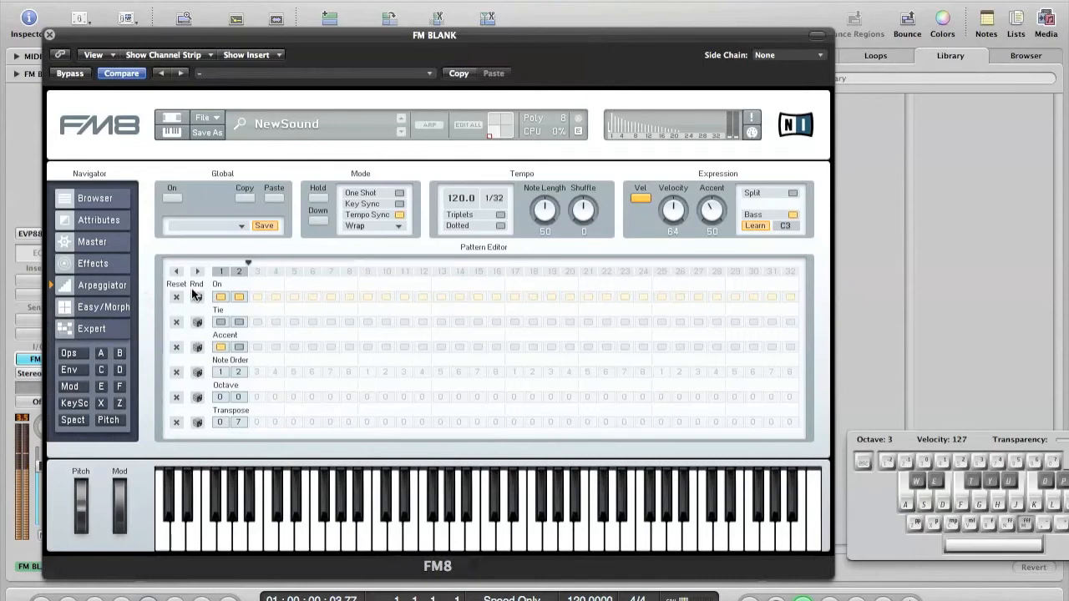
Turn on the FM8 arpeggiator, raise its note length to 85 while playing test notes, and close the plug-in window
{"action": "left_click", "coordinate": [171, 198]}
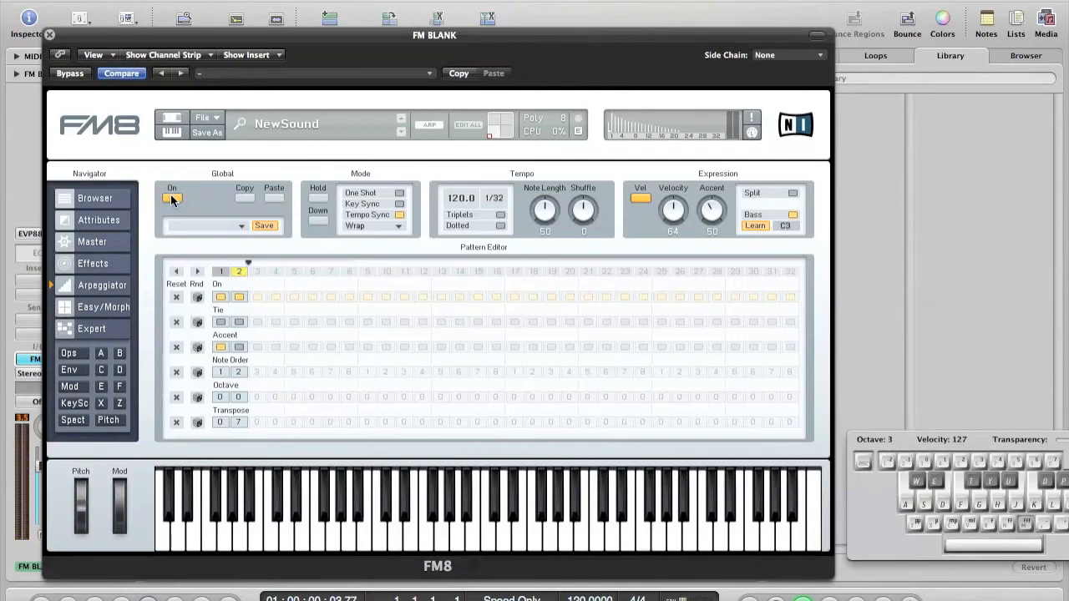
{"action": "key", "text": "s"}
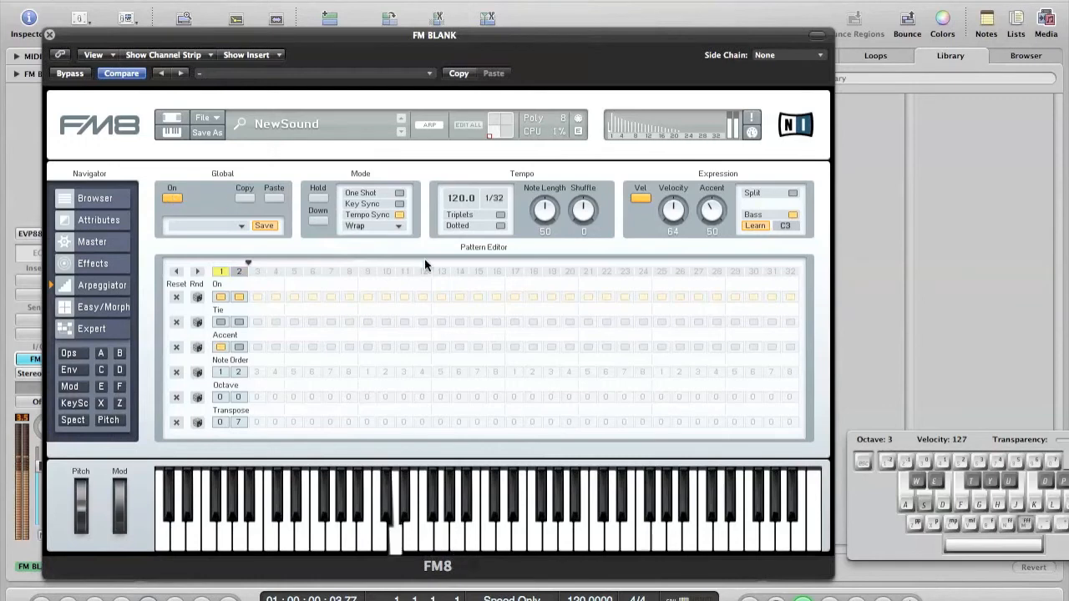
{"action": "key", "text": "s"}
{"action": "left_click_drag", "start_coordinate": [549, 212], "coordinate": [543, 176]}
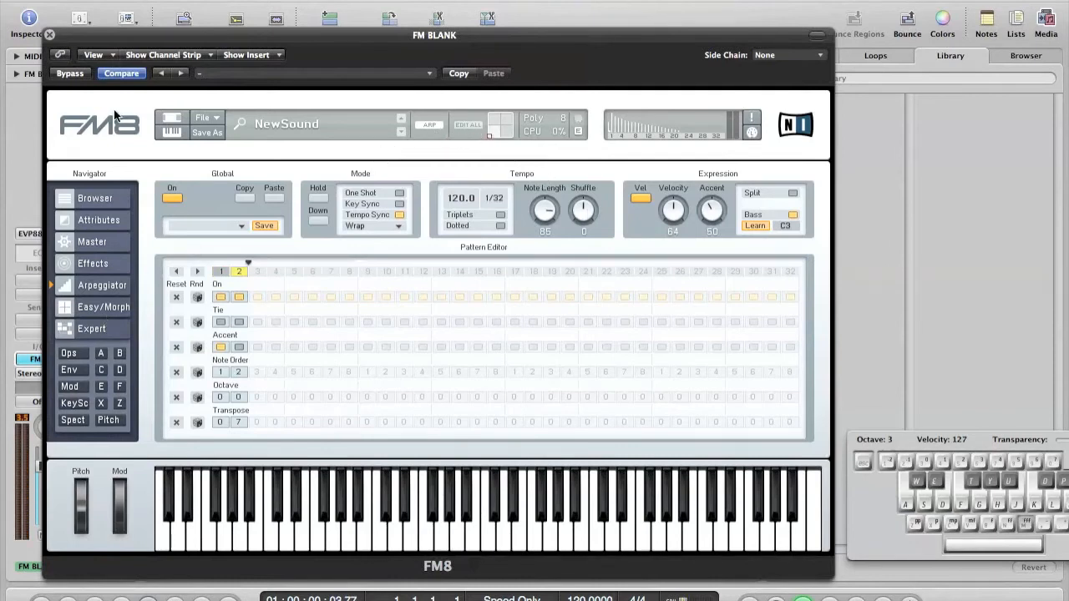
{"action": "left_click", "coordinate": [49, 36]}
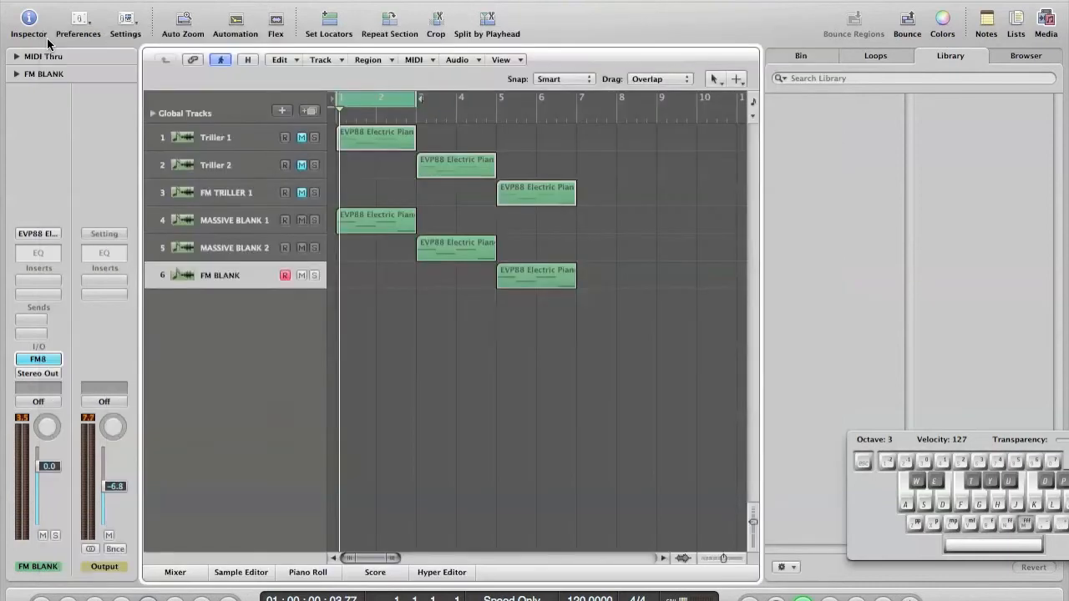
In MASSIVE BLANK 2's Massive, extend the stepper to four steps, set step 3 to 12.00, match step 4 to step 2, and play a note
{"action": "left_click", "coordinate": [195, 248]}
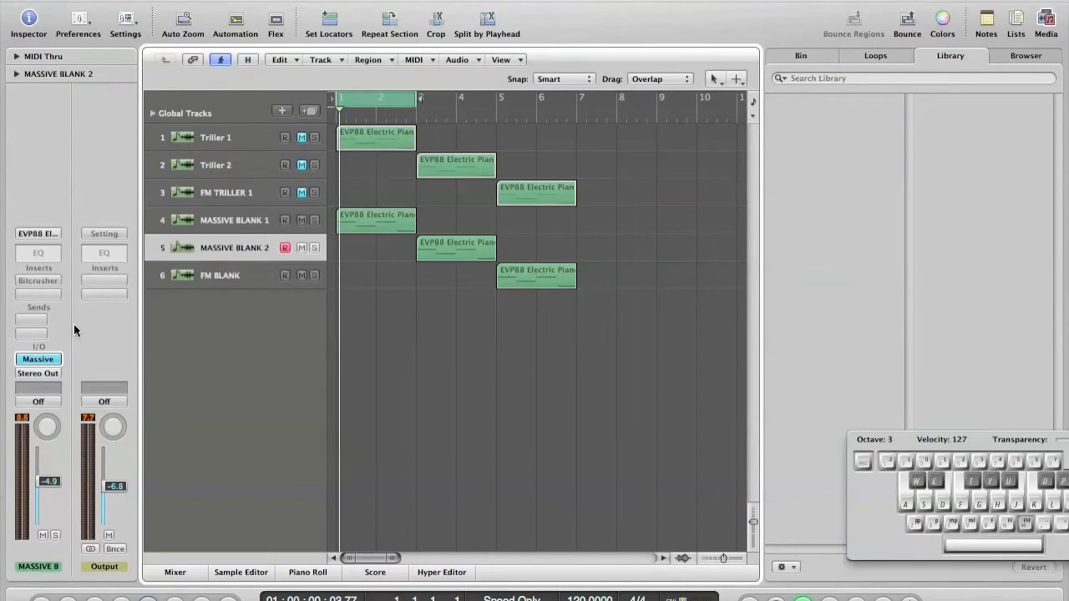
{"action": "left_click", "coordinate": [39, 361]}
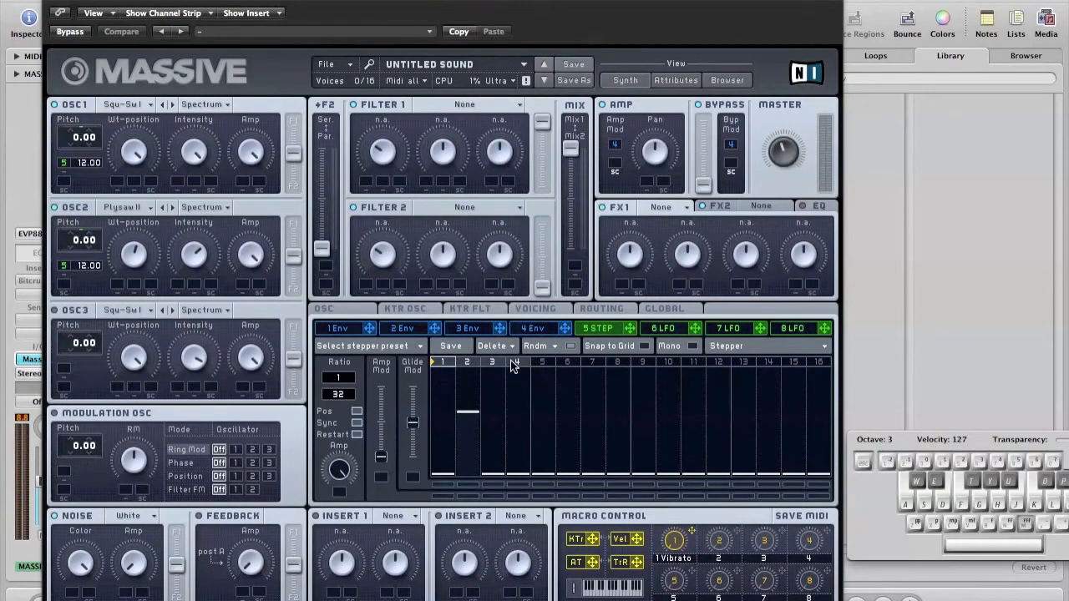
{"action": "left_click_drag", "start_coordinate": [490, 396], "coordinate": [495, 342]}
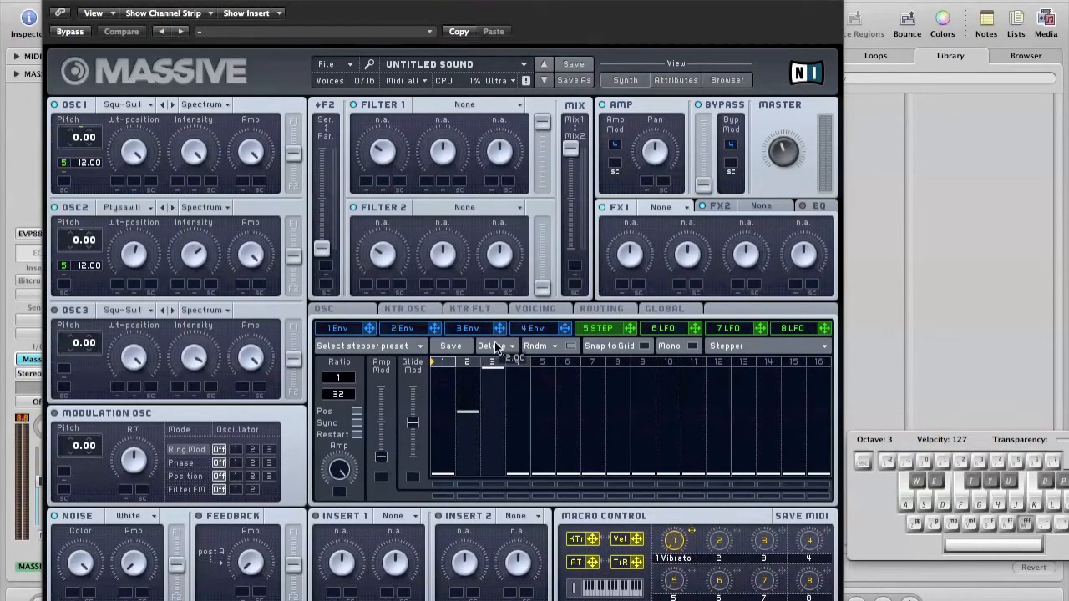
{"action": "left_click", "coordinate": [518, 409]}
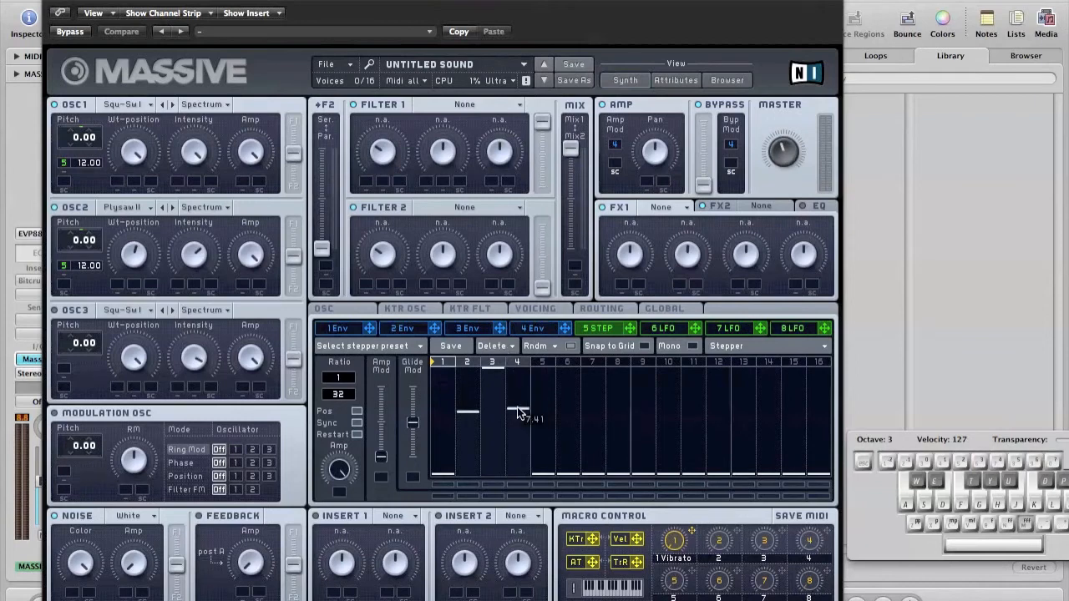
{"action": "left_click_drag", "start_coordinate": [517, 408], "coordinate": [519, 416]}
{"action": "key", "text": "s"}
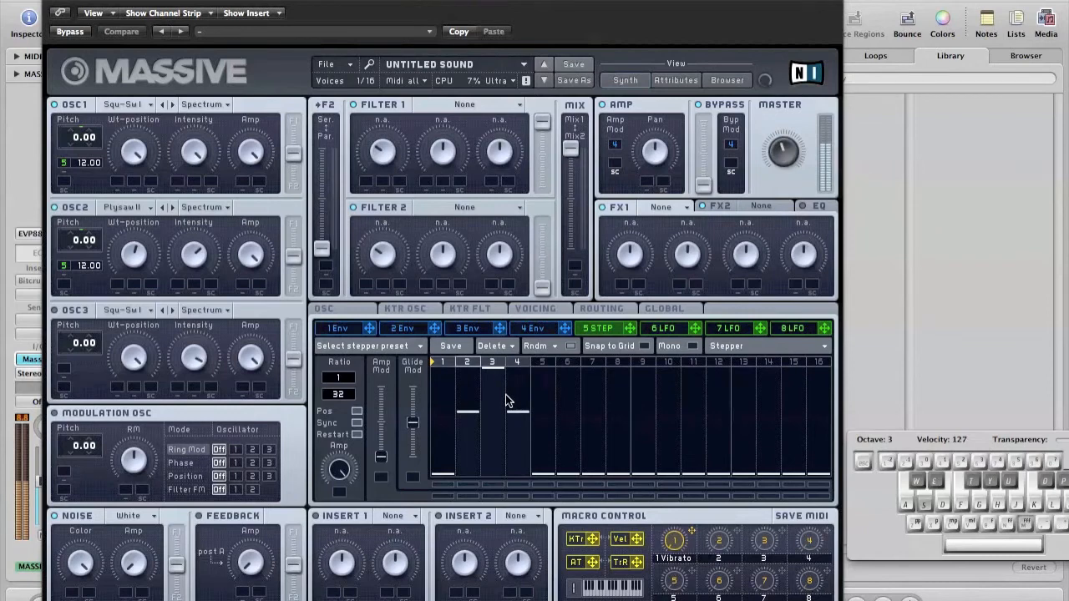
Adjust Massive's master volume slightly and lower oscillator 1's Wt-position to about halfway, playing test notes before closing the plug-in
{"action": "left_click_drag", "start_coordinate": [780, 148], "coordinate": [785, 146]}
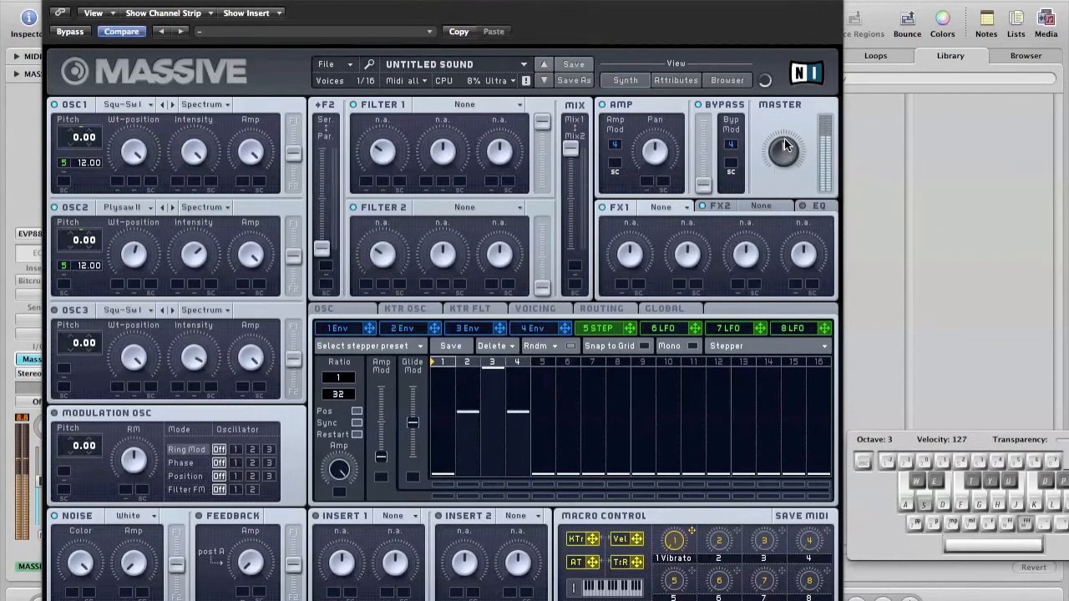
{"action": "key", "text": "f"}
{"action": "key", "text": "a"}
{"action": "key", "text": "s"}
{"action": "key", "text": "f"}
{"action": "key", "text": "a"}
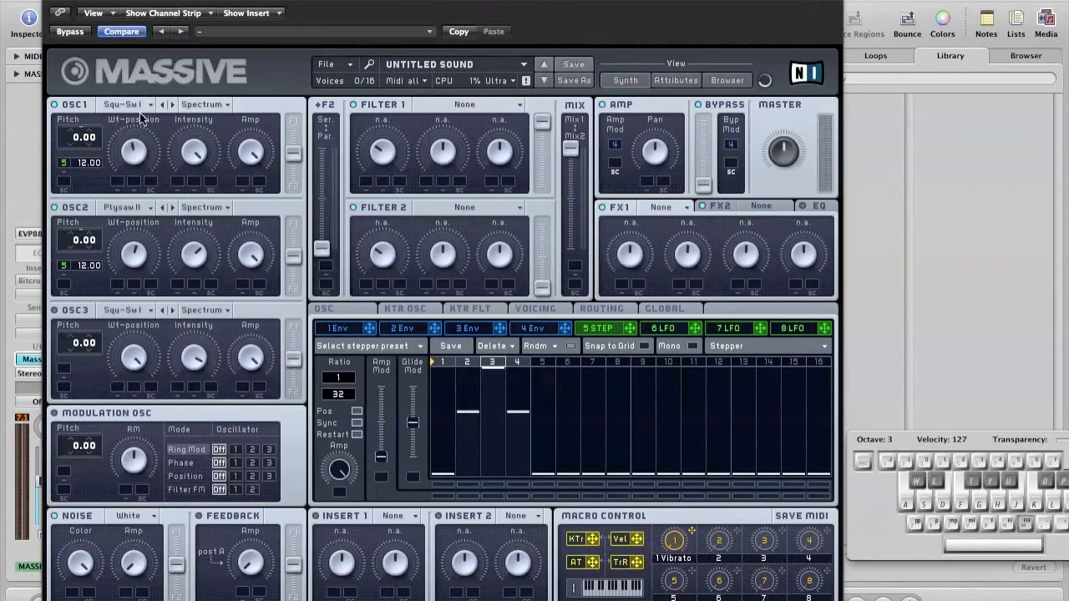
{"action": "key", "text": "s"}
{"action": "key", "text": "s"}
{"action": "key", "text": "f"}
{"action": "key", "text": "a"}
{"action": "key", "text": "s"}
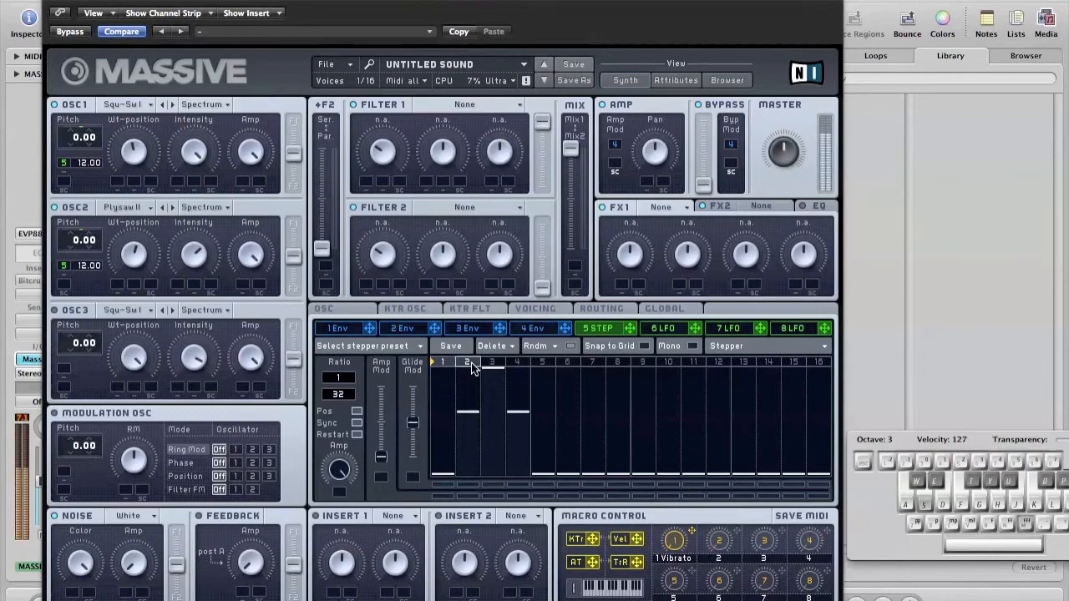
{"action": "left_click", "coordinate": [50, 3]}
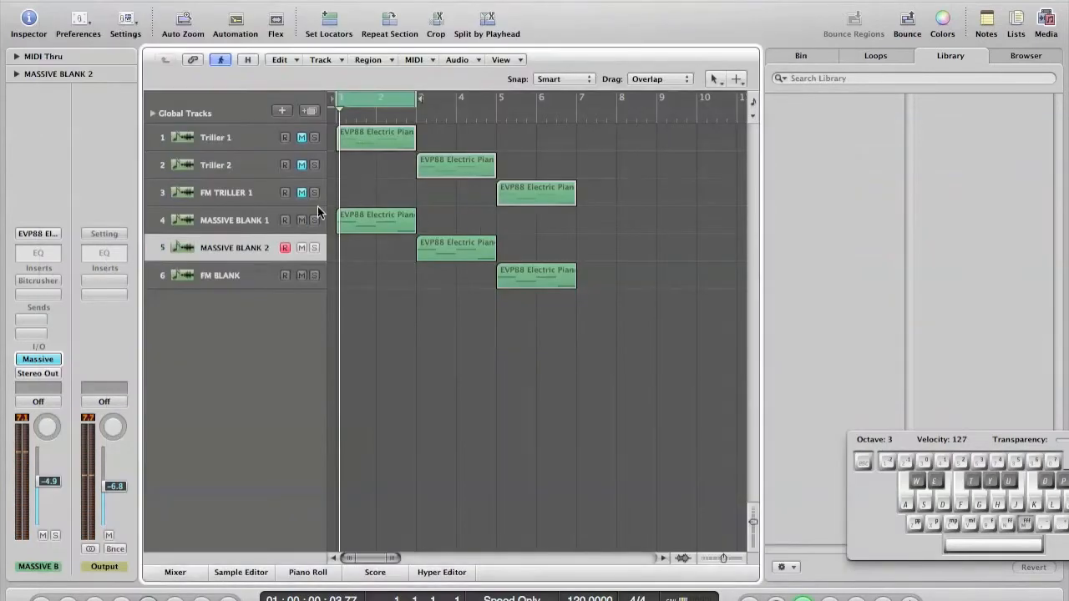
Set the cycle range around the three blank-track regions, from bar 1 to bar 7, and play them back
{"action": "left_click_drag", "start_coordinate": [591, 296], "coordinate": [385, 236]}
{"action": "key", "text": "ctrl+apostrophe"}
{"action": "left_click", "coordinate": [386, 236]}
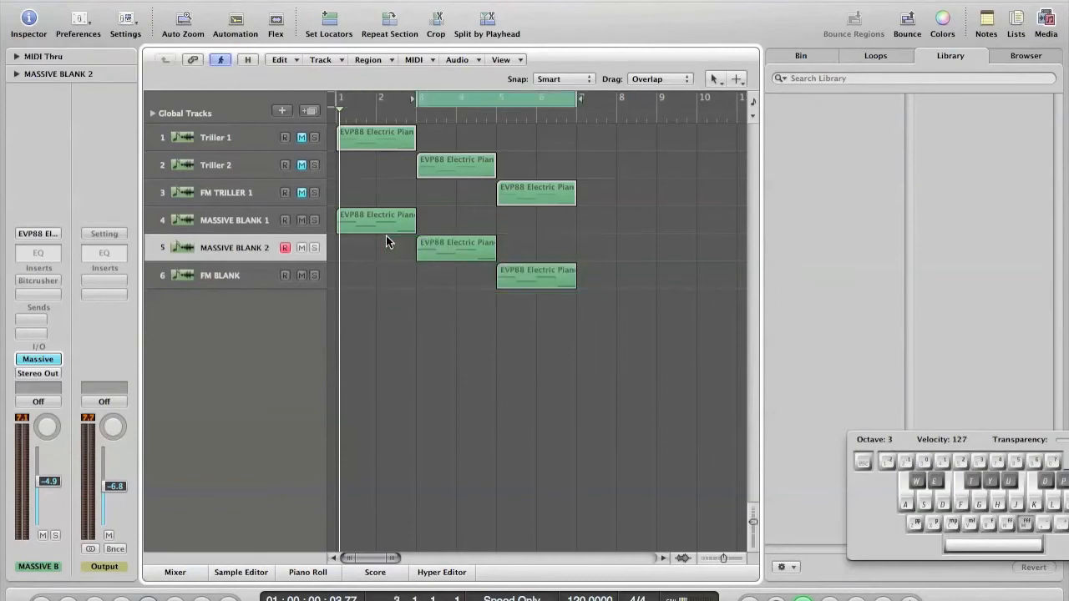
{"action": "left_click_drag", "start_coordinate": [508, 307], "coordinate": [383, 224]}
{"action": "key", "text": "ctrl+apostrophe"}
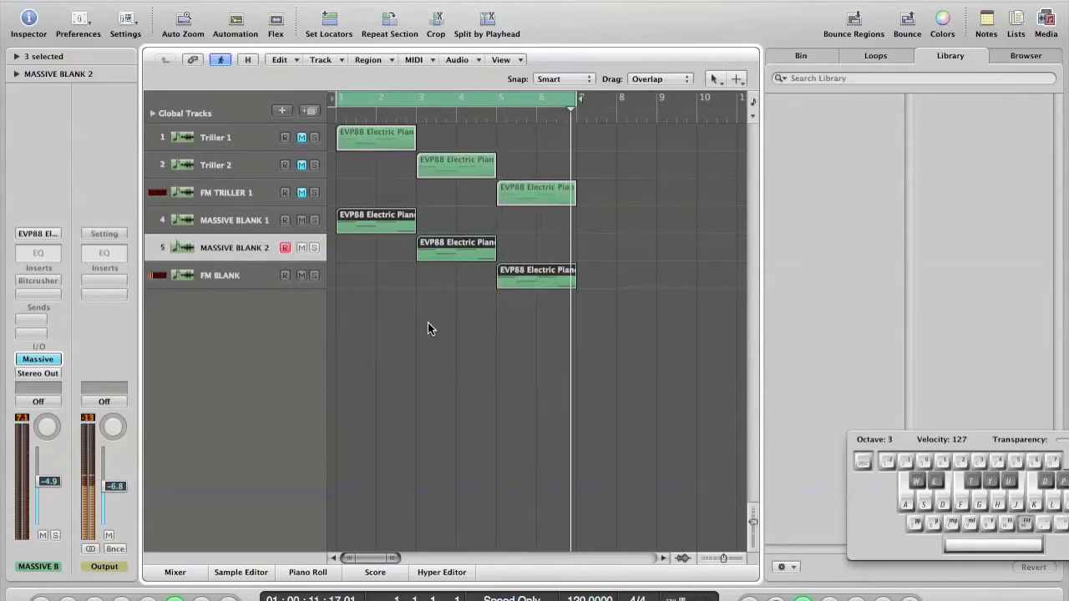
Activate the Bitcrusher on the MASSIVE BLANK 1 track, review its 16 Bit Downshift preset, and select the MASSIVE BLANK 2 track
{"action": "left_click", "coordinate": [211, 277]}
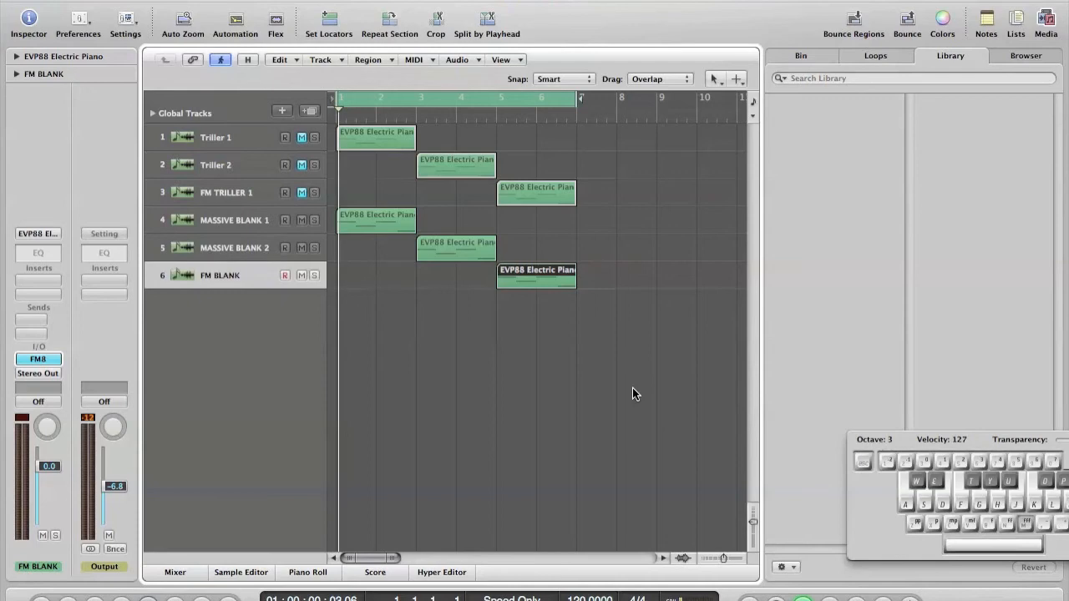
{"action": "left_click", "coordinate": [240, 219]}
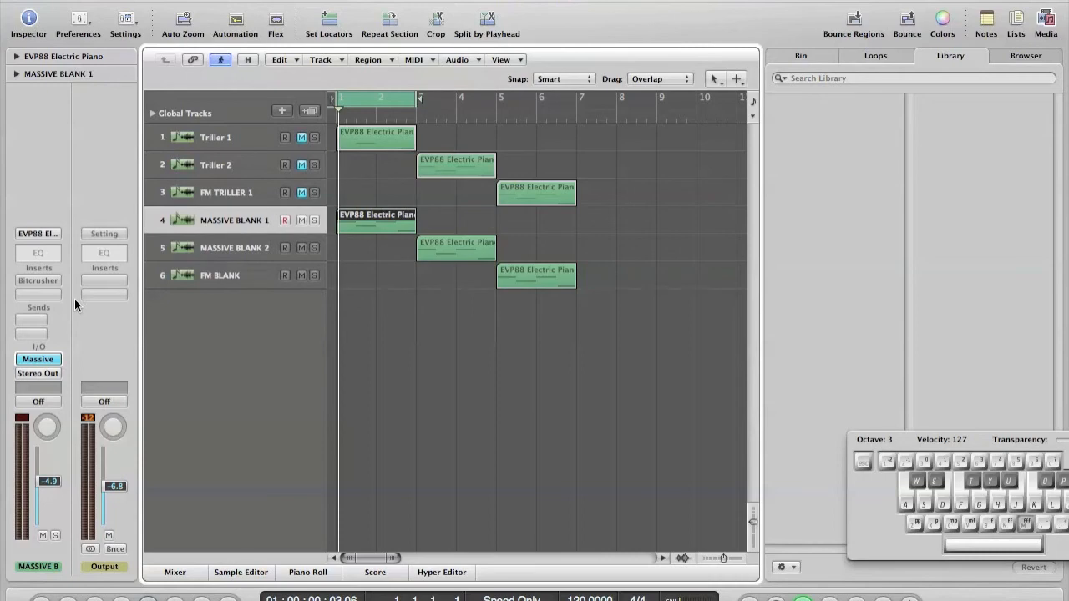
{"action": "left_click", "coordinate": [55, 284]}
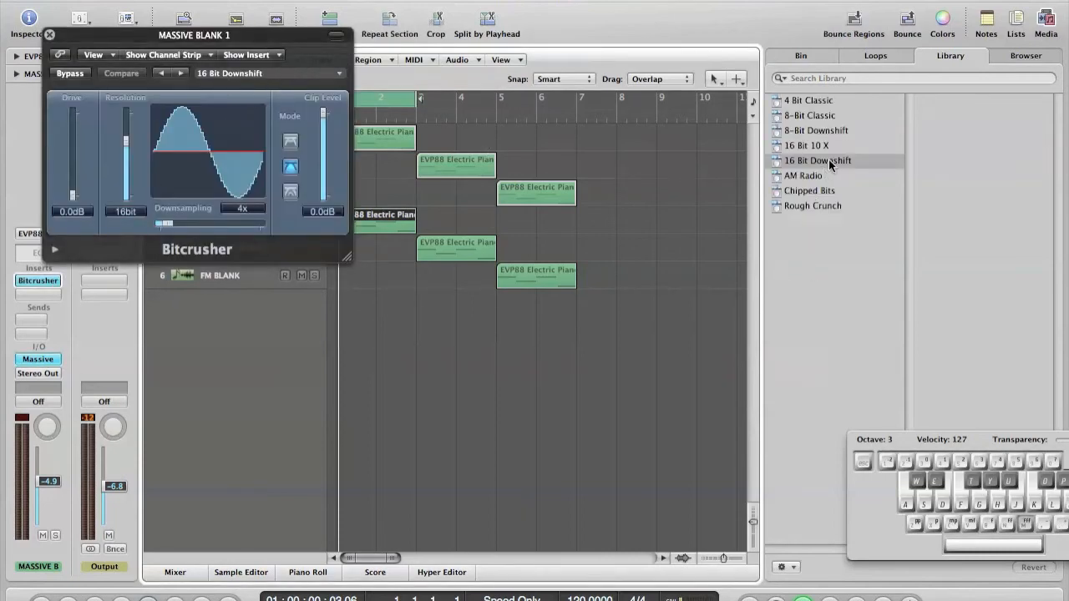
{"action": "left_click", "coordinate": [49, 35]}
{"action": "left_click", "coordinate": [238, 245]}
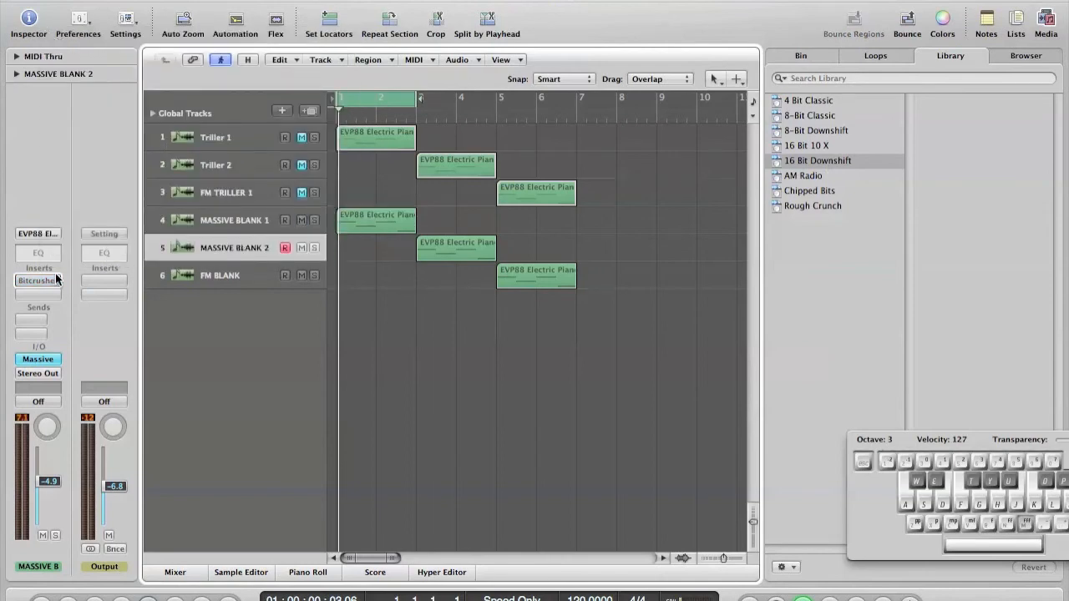
Insert a Bitcrusher on the FM BLANK track, load its 16 Bit Downshift preset, and close the plug-in window
{"action": "left_click", "coordinate": [237, 270]}
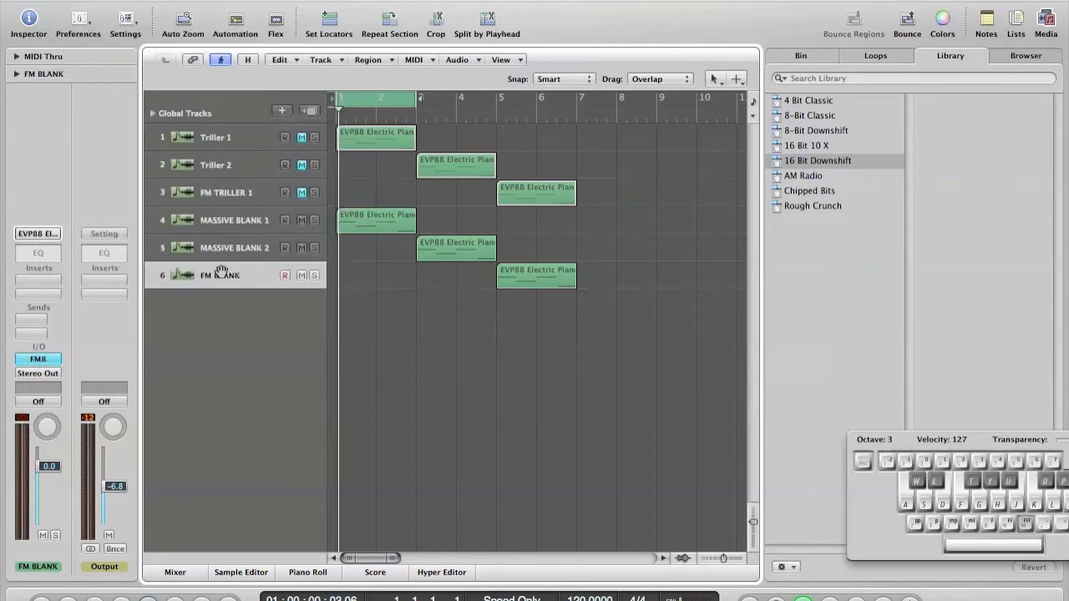
{"action": "left_click", "coordinate": [50, 280]}
{"action": "mouse_move", "coordinate": [61, 325]}
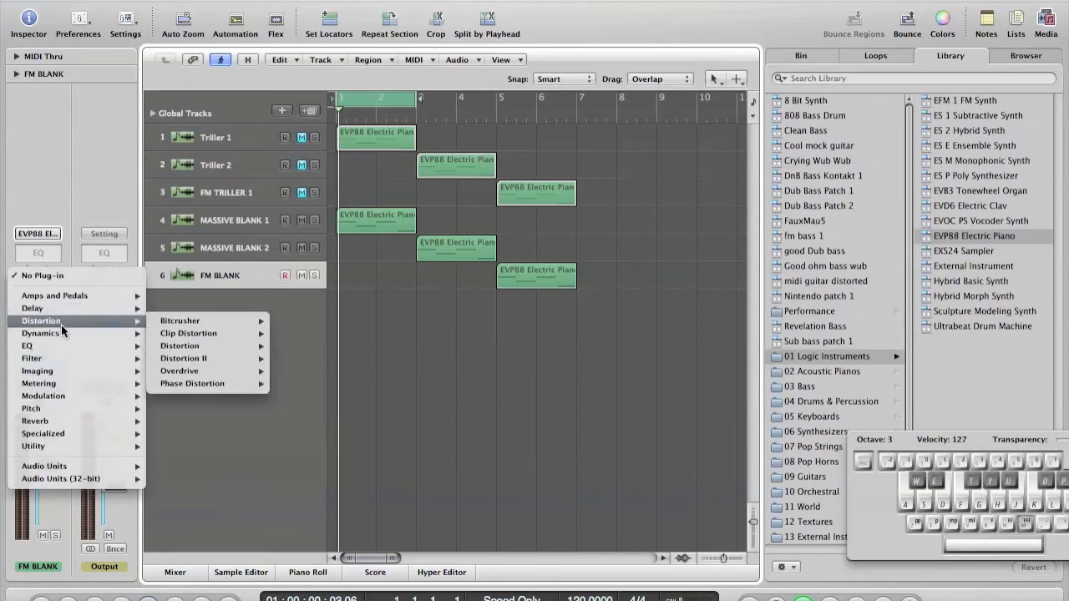
{"action": "left_click", "coordinate": [198, 323]}
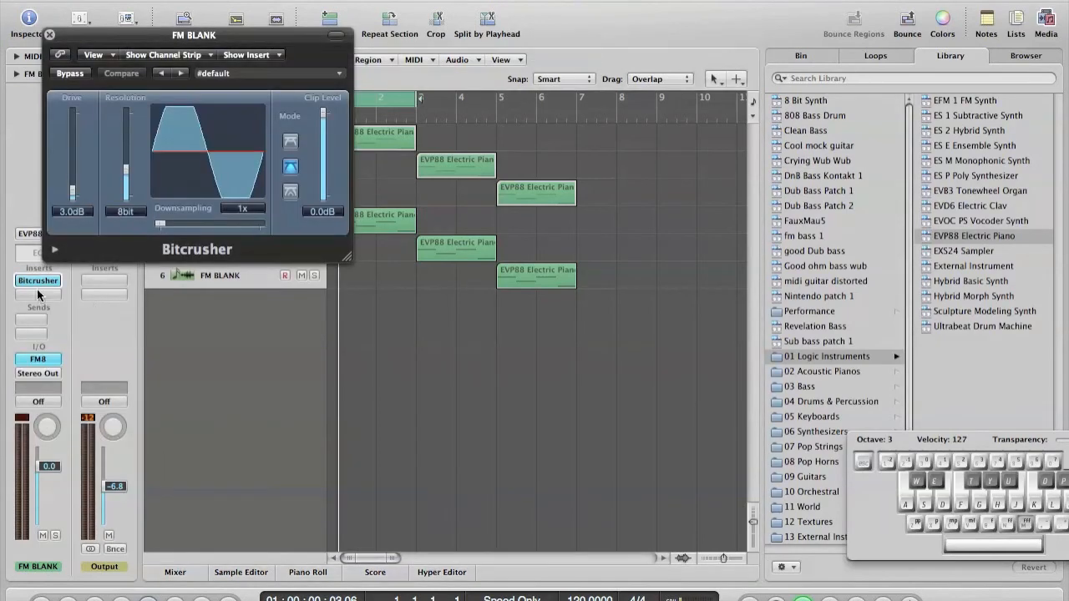
{"action": "left_click_drag", "start_coordinate": [121, 172], "coordinate": [144, 160]}
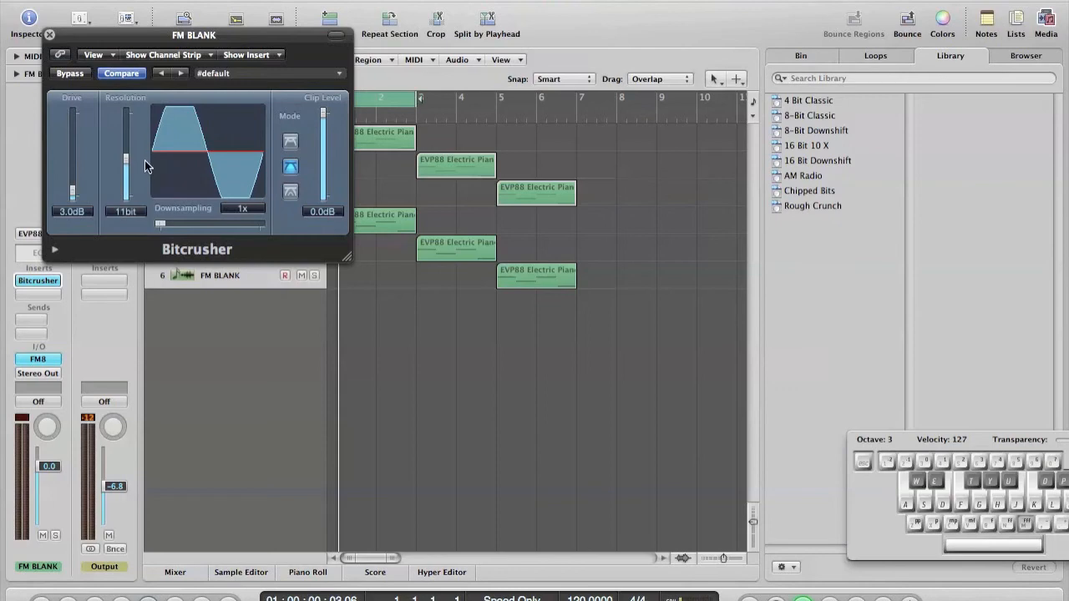
{"action": "left_click", "coordinate": [794, 161]}
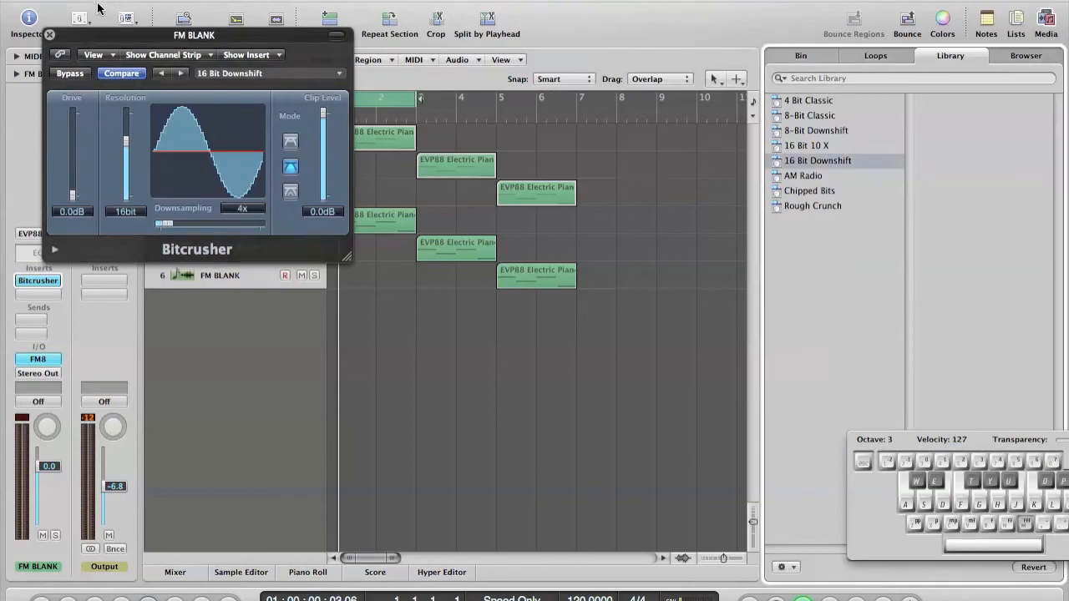
{"action": "left_click", "coordinate": [49, 35]}
Cycle the three blank-track regions across bars 1 to 7, select the MASSIVE BLANK 1 track, and start playback
{"action": "left_click_drag", "start_coordinate": [597, 357], "coordinate": [389, 238]}
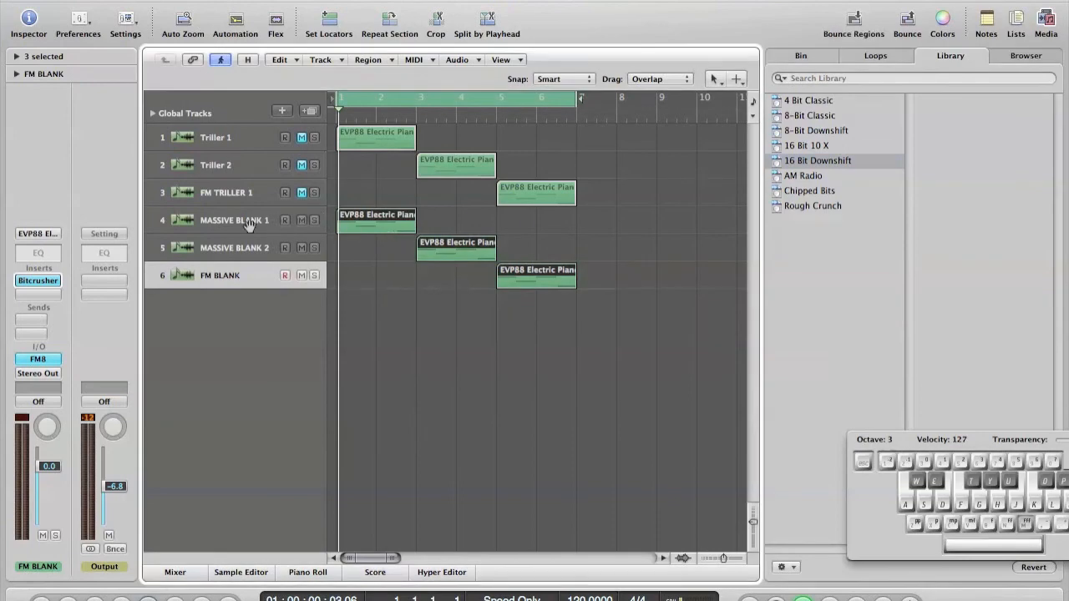
{"action": "left_click", "coordinate": [237, 226]}
{"action": "key", "text": "space"}
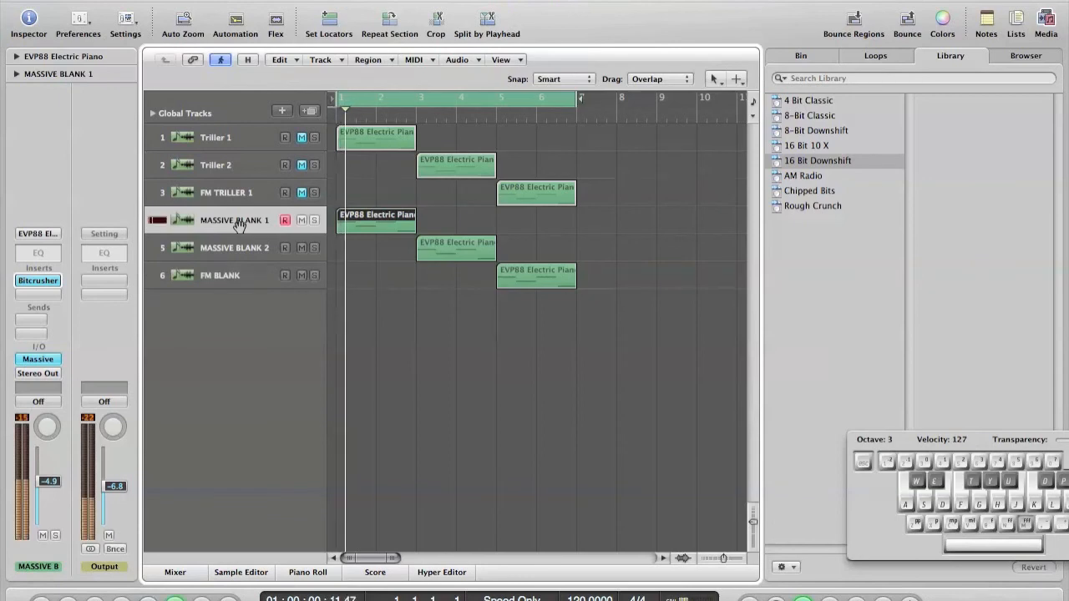